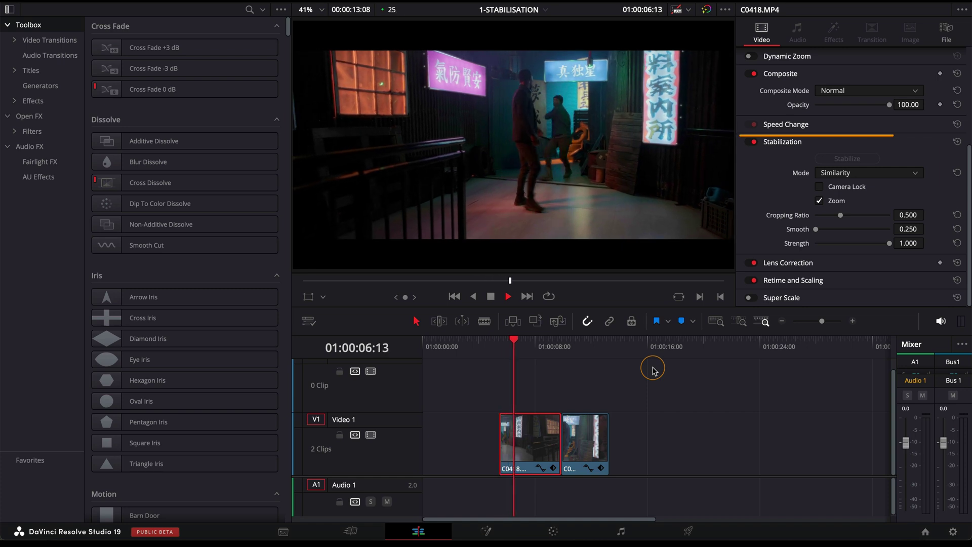
Stop playback, then select and play the second clip C0422.
key(space)
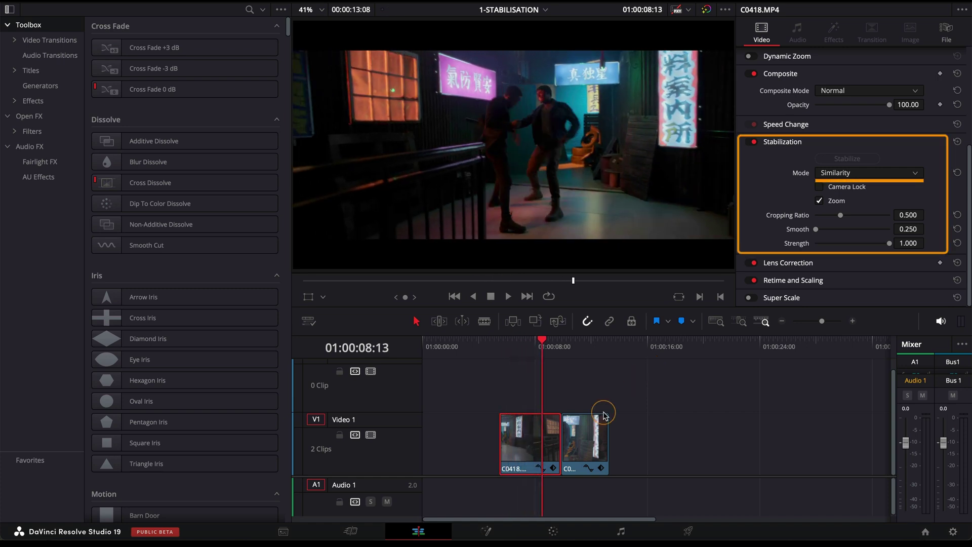
click(587, 429)
click(585, 348)
key(space)
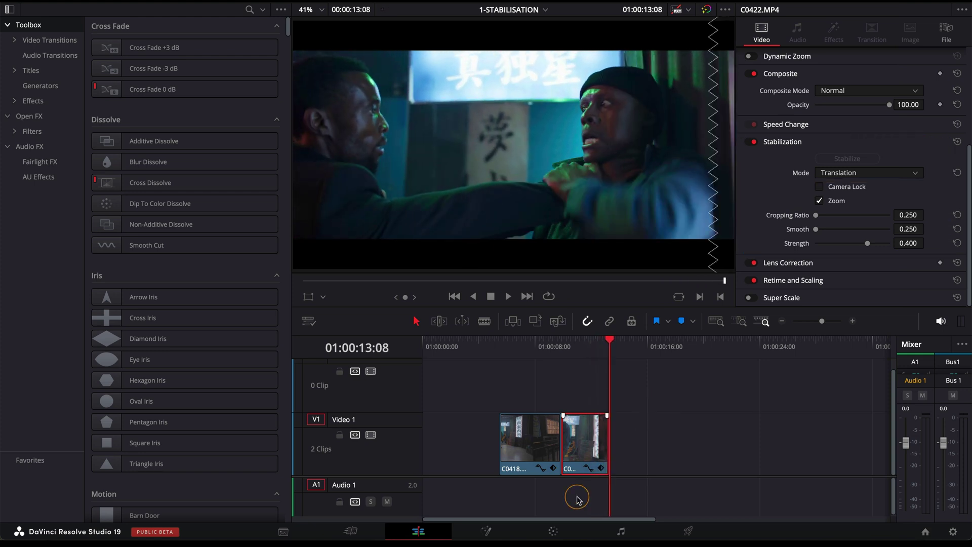
Apply the copied grade to C0422 on the Color page and return to Edit.
click(552, 532)
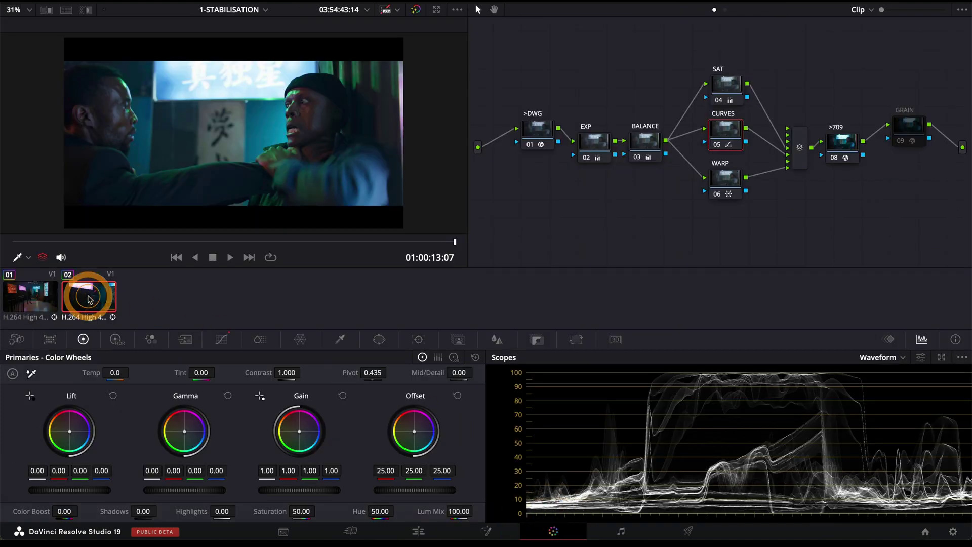
right_click(29, 298)
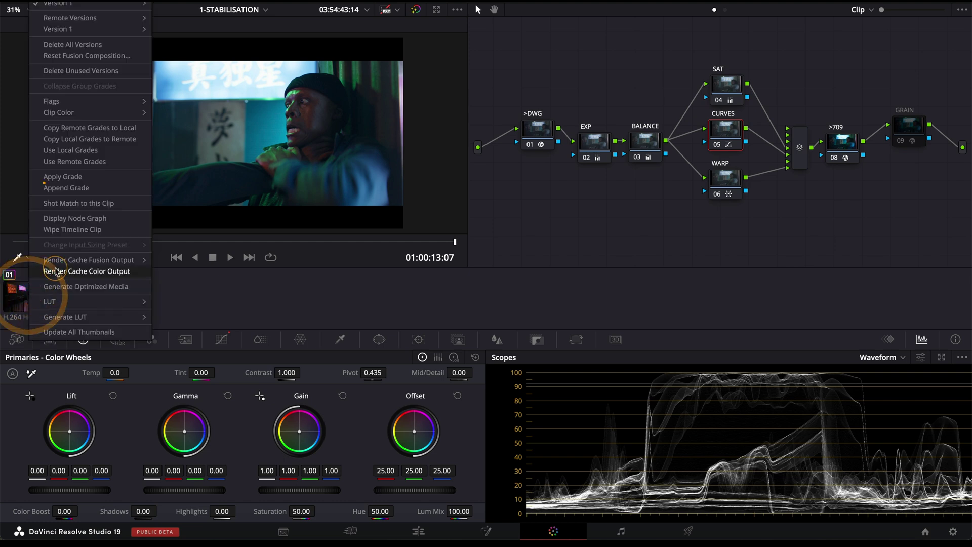
click(111, 176)
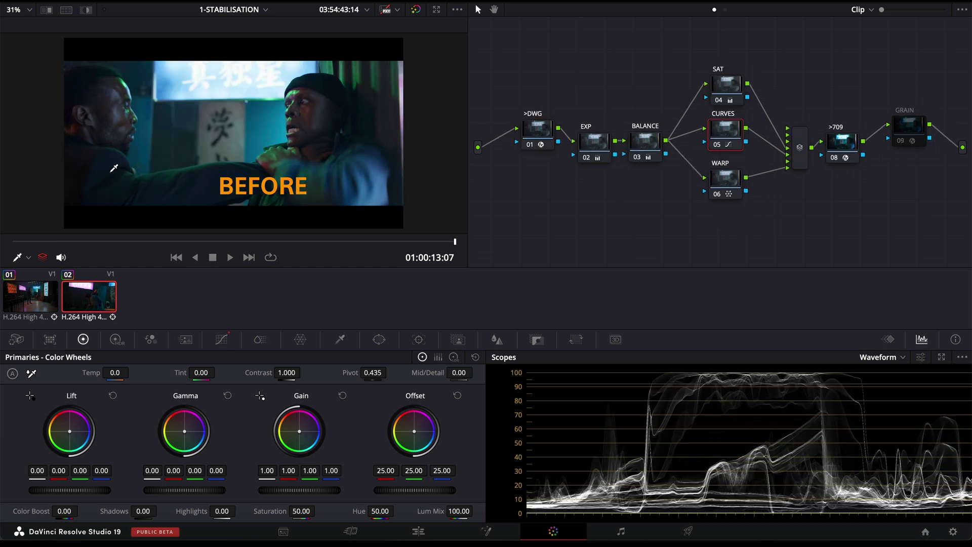
click(420, 529)
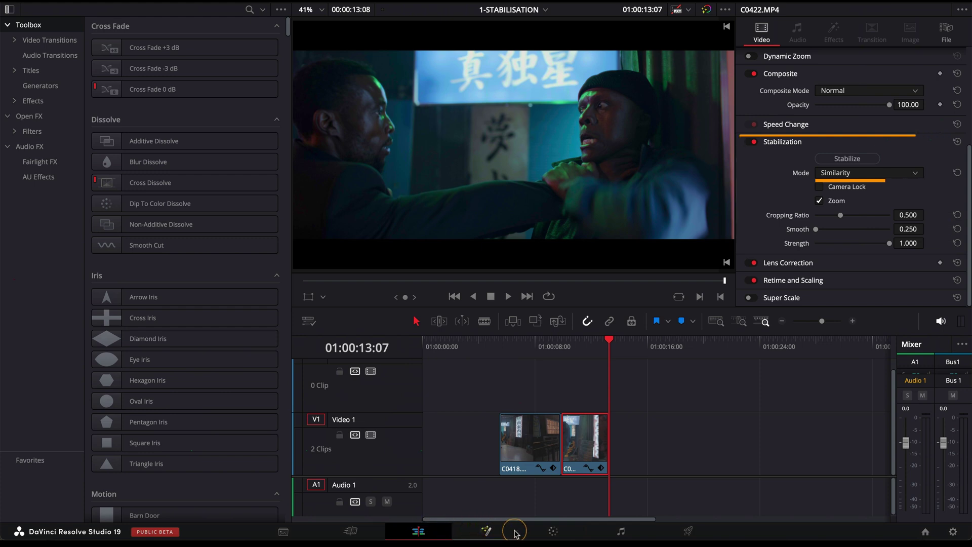
Show the Color page Keyframes panel with its filter set to Color.
click(552, 531)
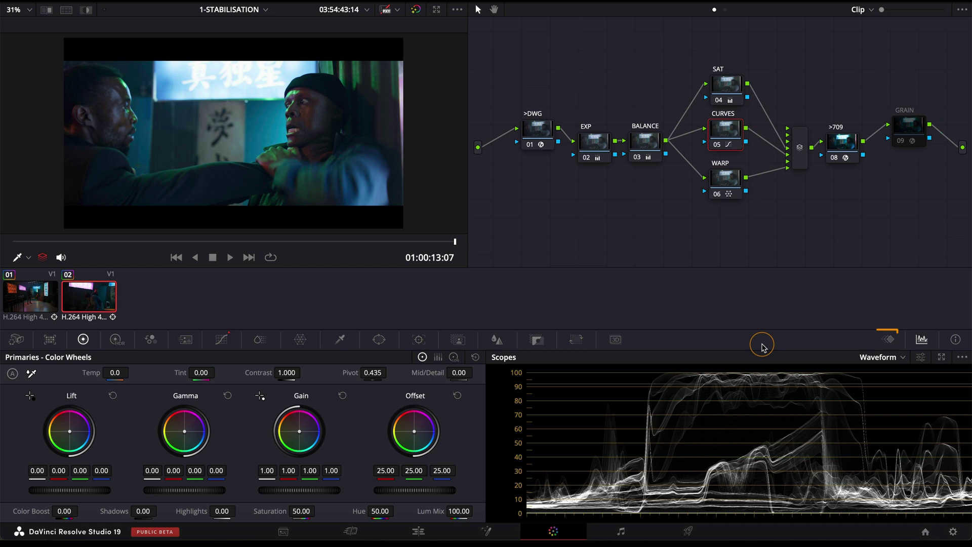
click(890, 340)
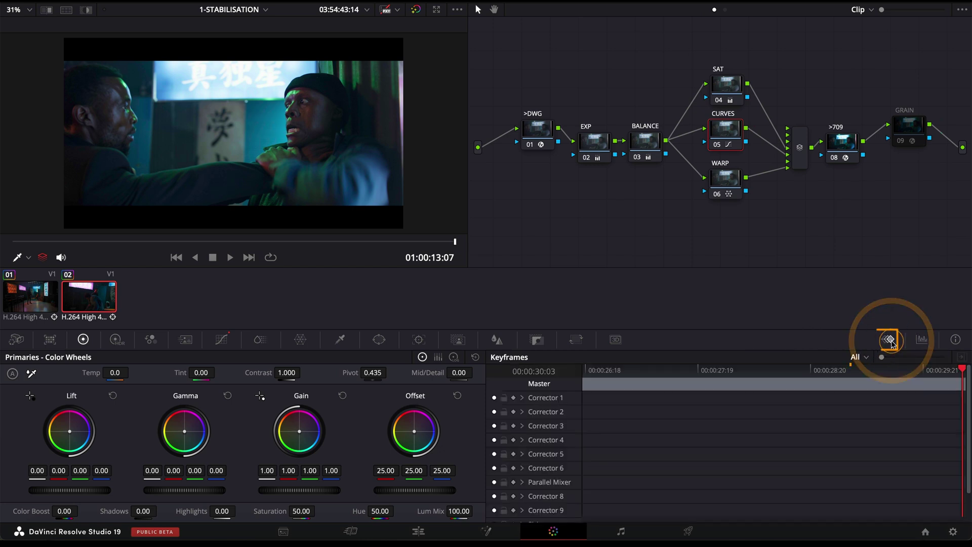
click(867, 359)
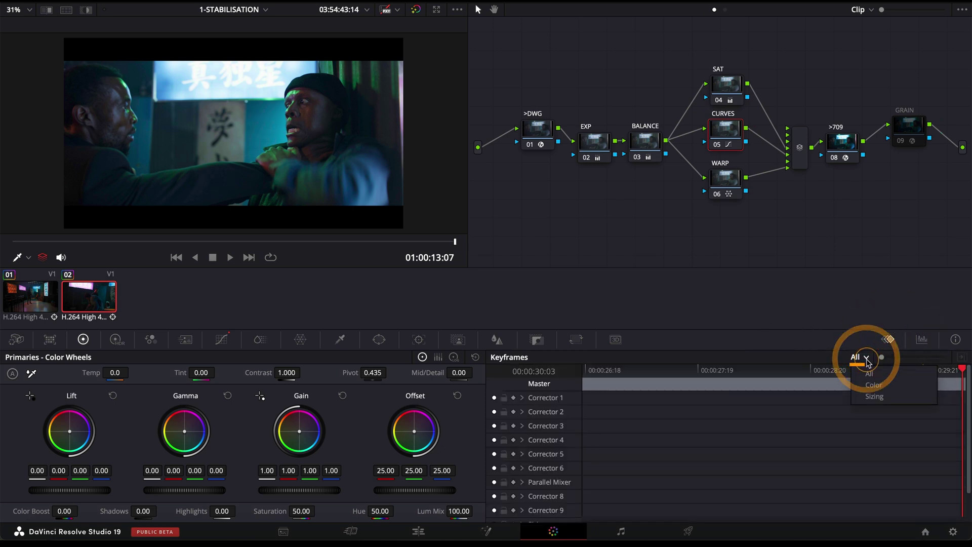
click(875, 386)
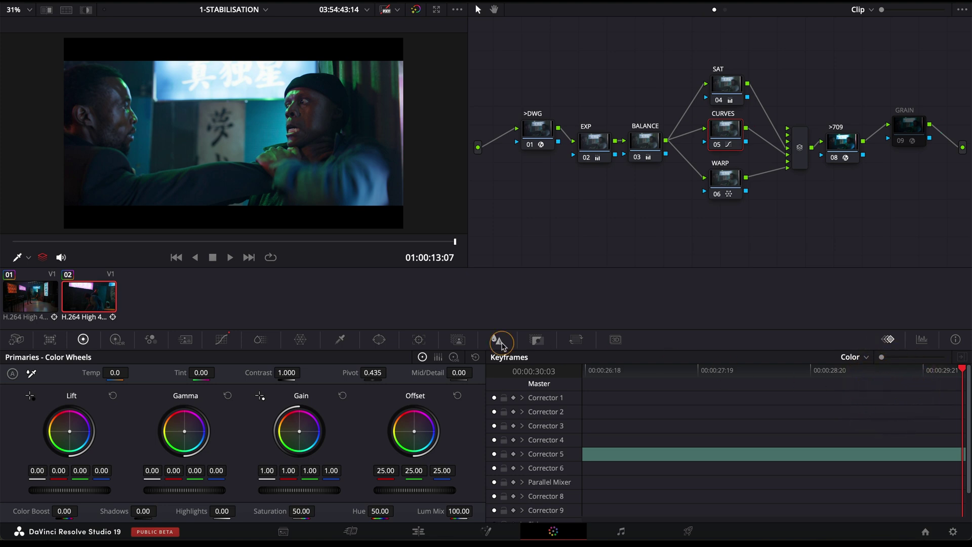
Apply only the colour grade to clip 02 and check stabilization in Edit.
right_click(40, 293)
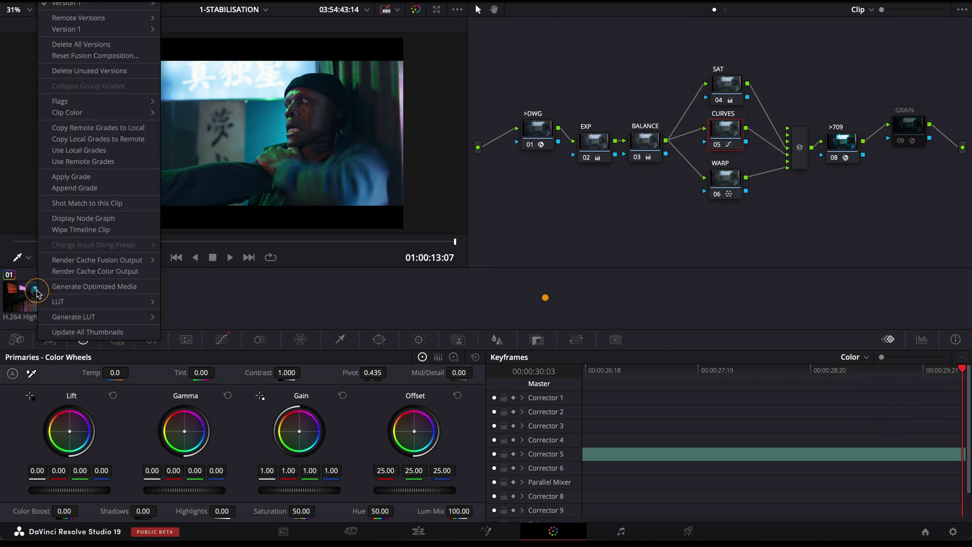
click(118, 180)
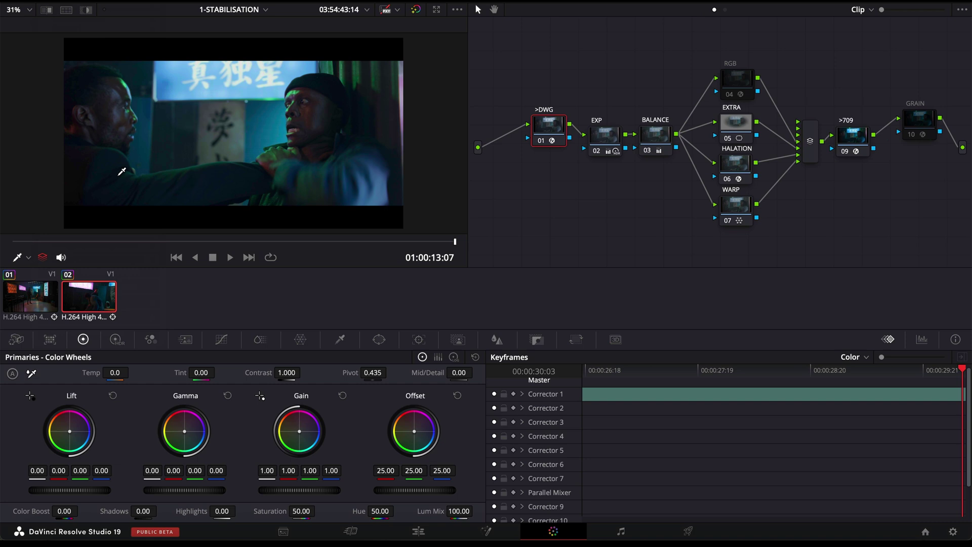
click(420, 530)
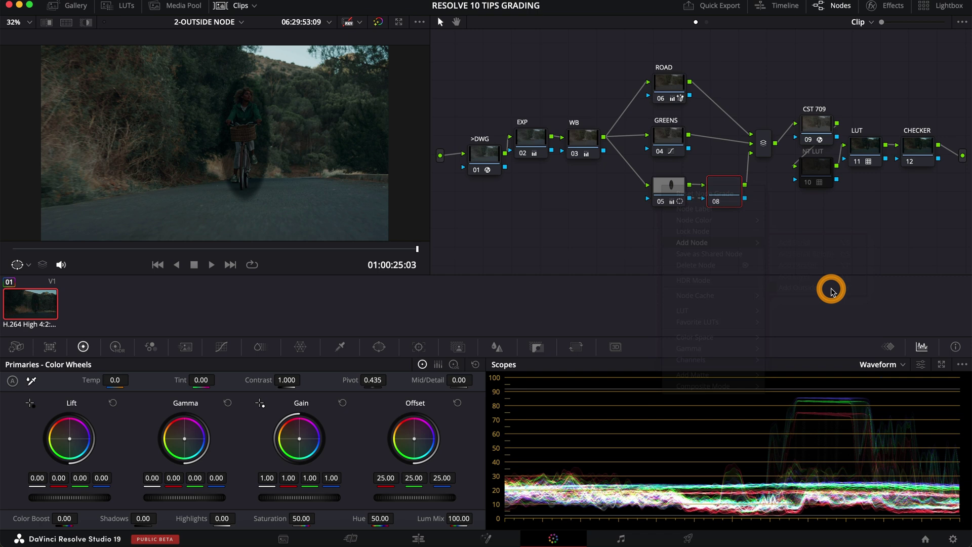
Raise gamma slightly, then Magic Mask and track the cyclist on node 05.
drag(154, 478, 182, 472)
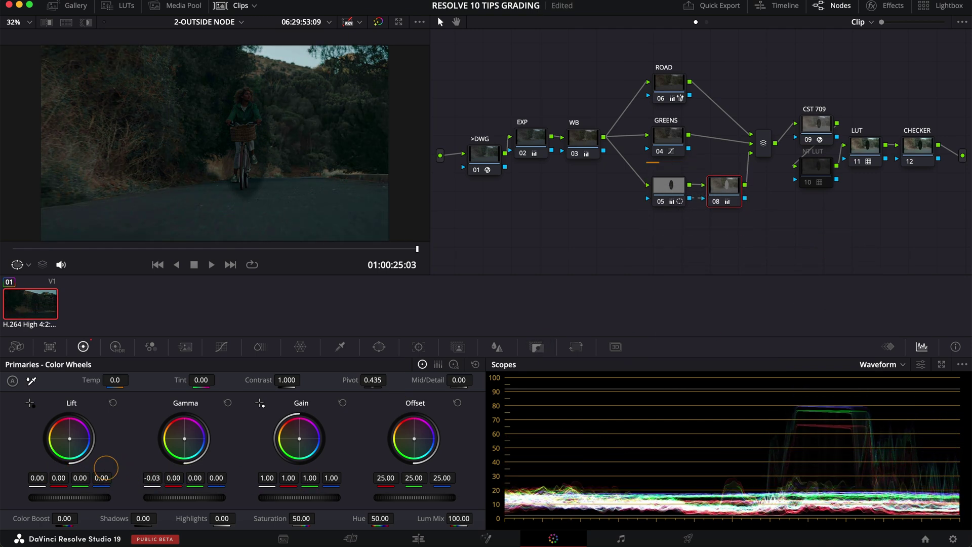
click(457, 346)
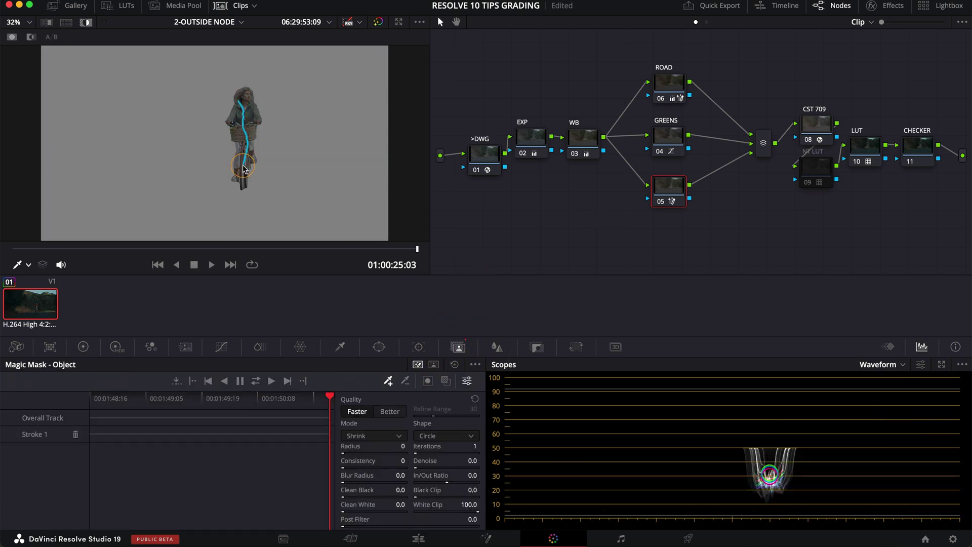
click(255, 380)
Boost the cyclist's gamma, contrast and Mid/Detail, then add an outside node.
click(84, 347)
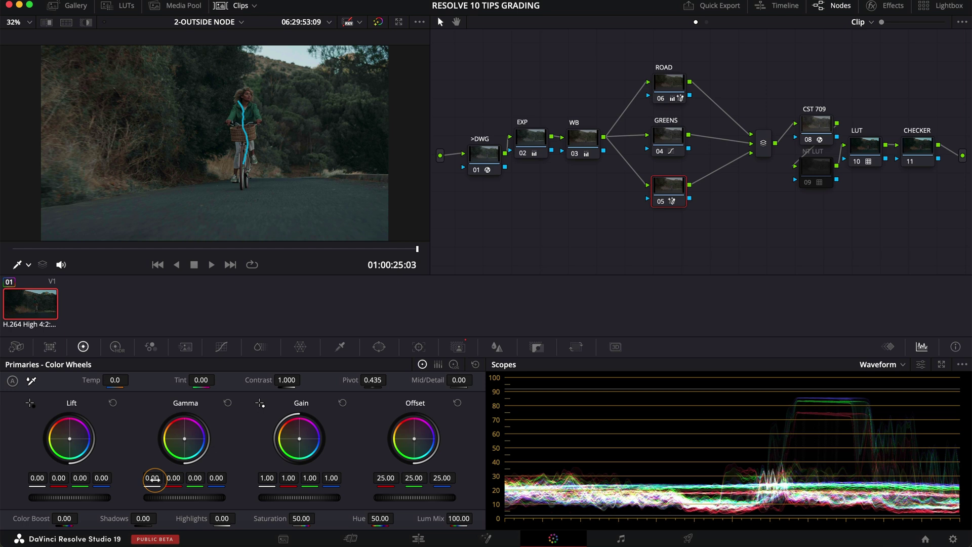
drag(154, 478, 155, 480)
drag(293, 382, 303, 380)
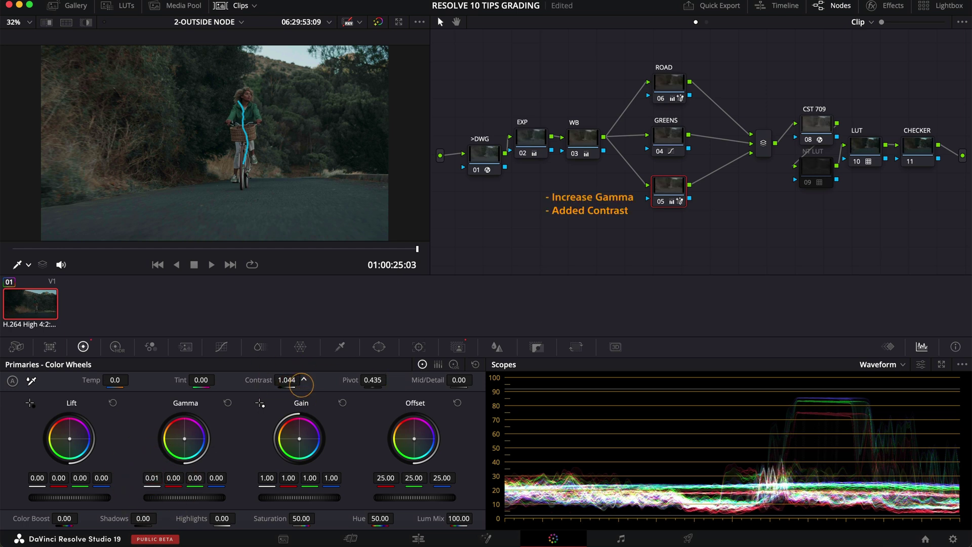
drag(456, 382, 458, 382)
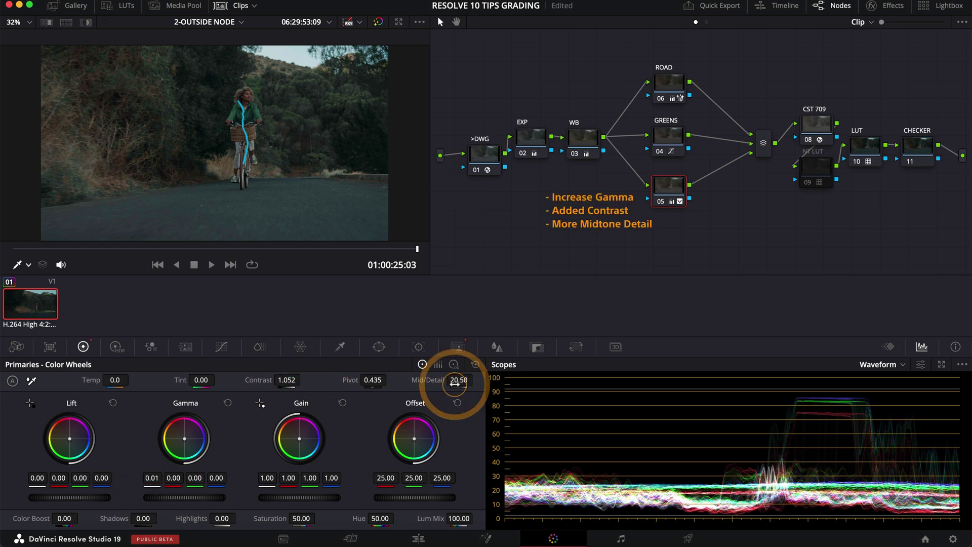
right_click(670, 187)
mouse_move(700, 241)
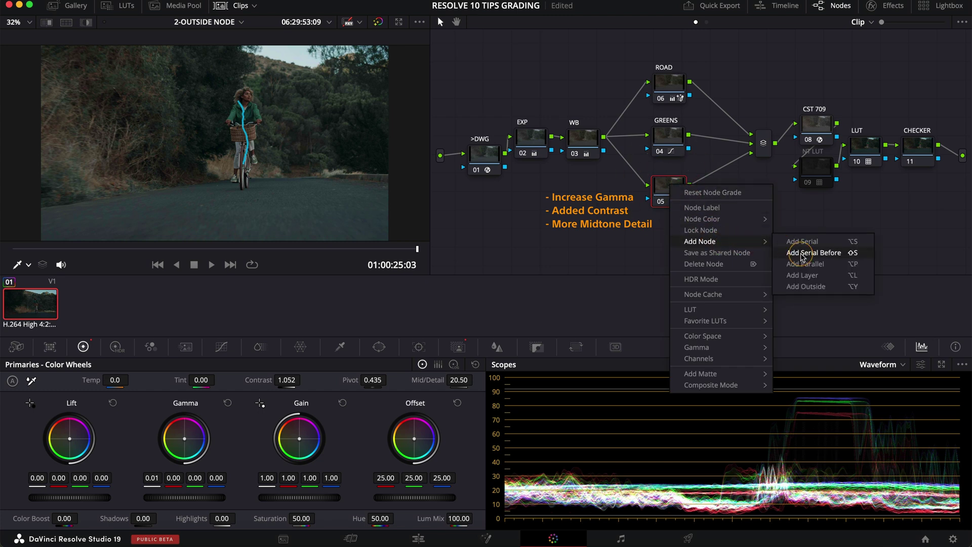
click(821, 286)
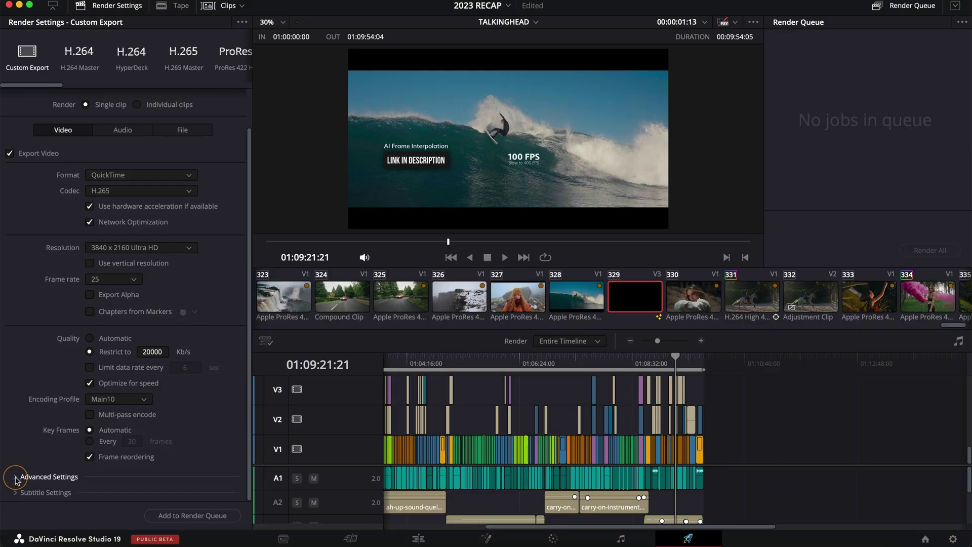
Expand Advanced Settings, then toggle the V2 and V3 tracks off and on again.
click(15, 477)
scroll(15, 481, down, 5)
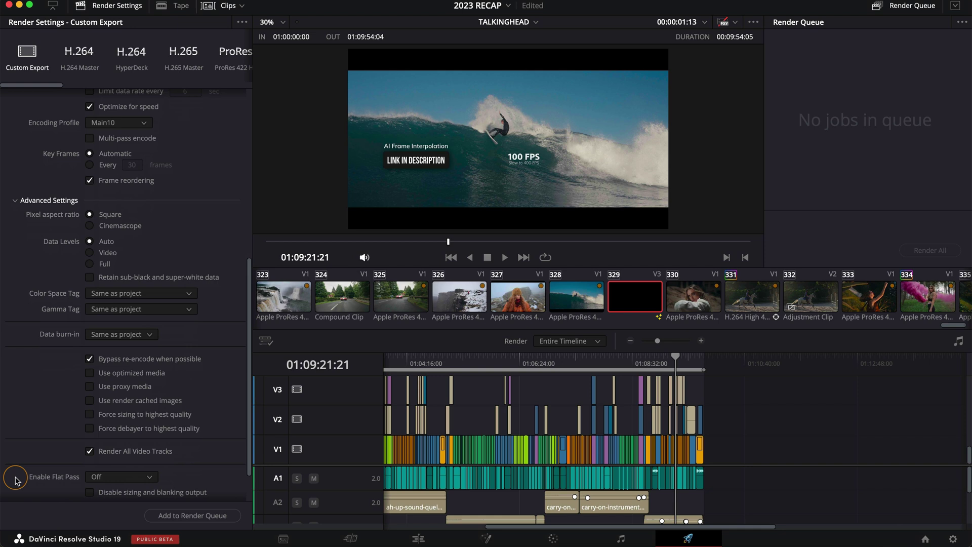
scroll(23, 481, down, 2)
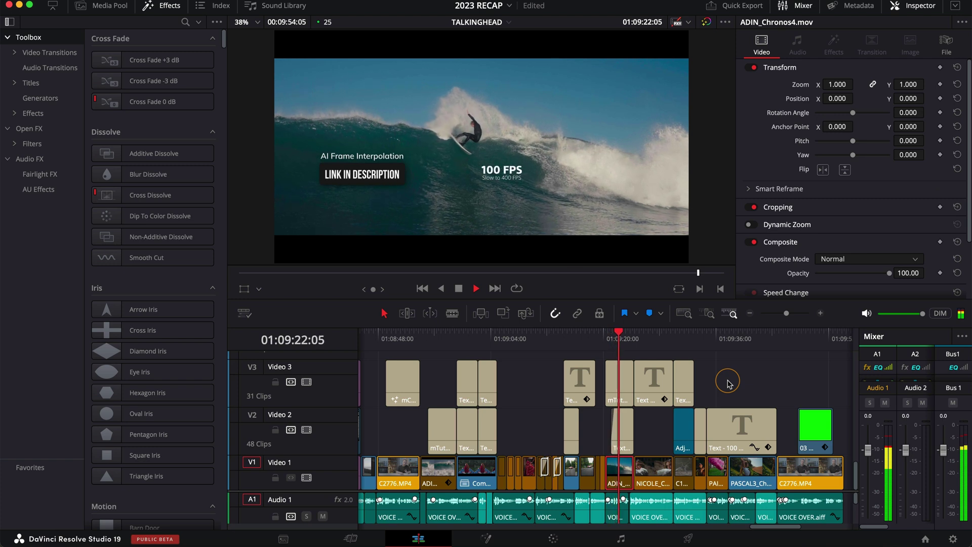
key(space)
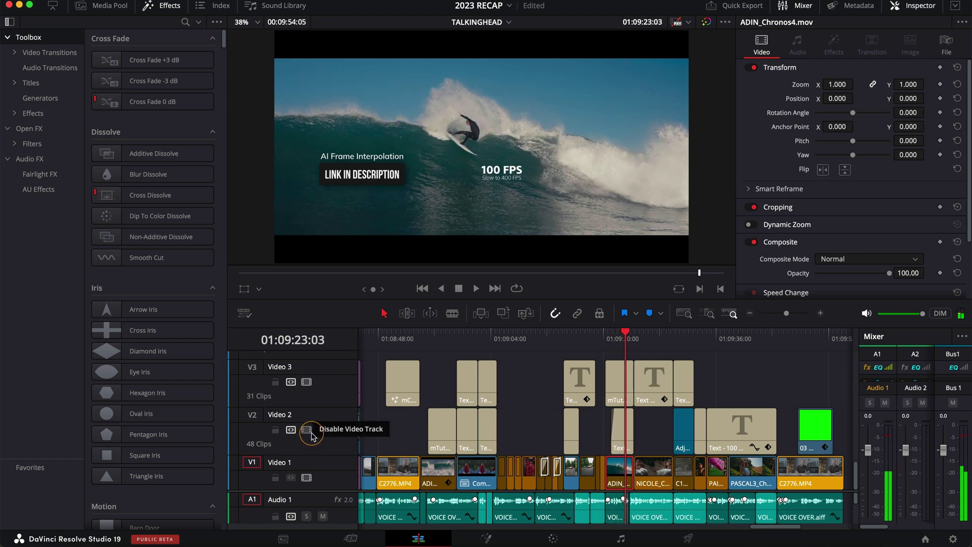
click(307, 430)
click(308, 382)
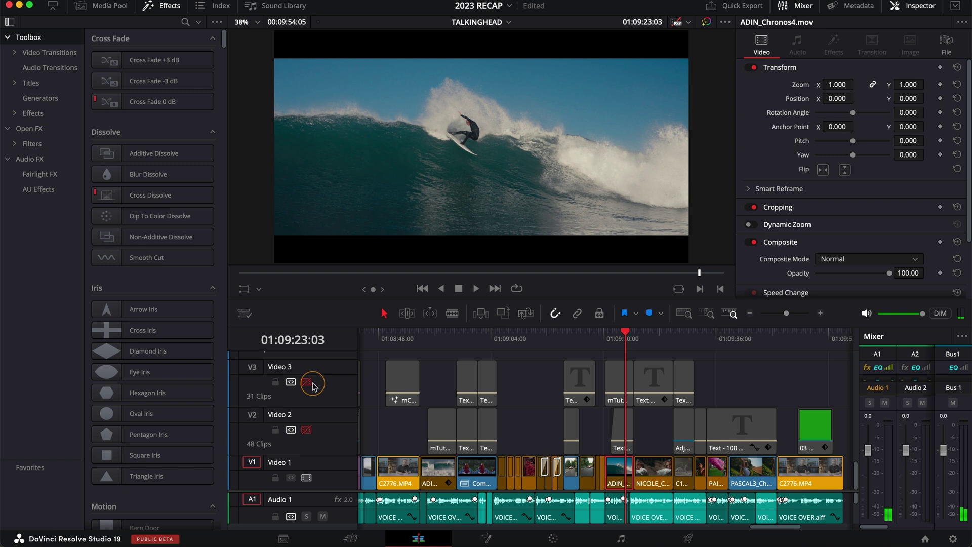
click(307, 383)
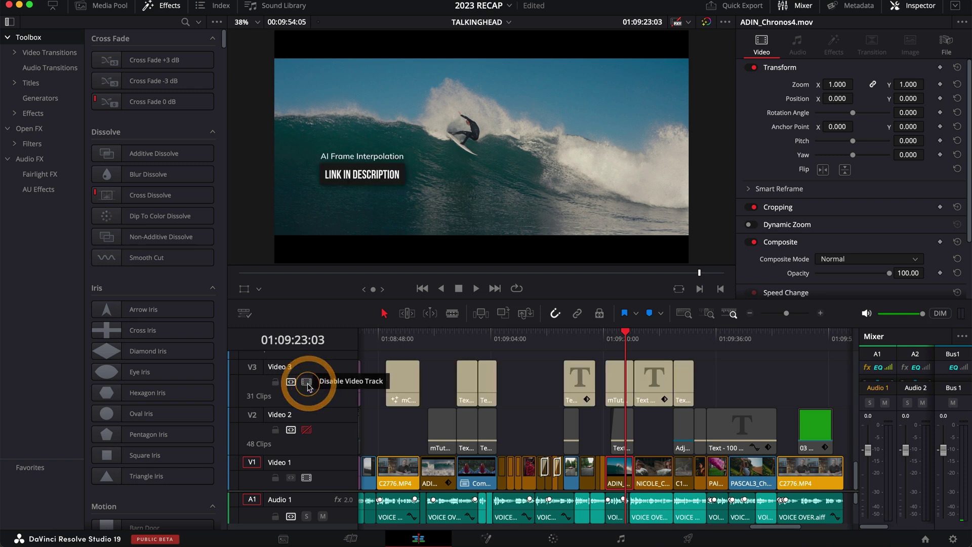
click(307, 431)
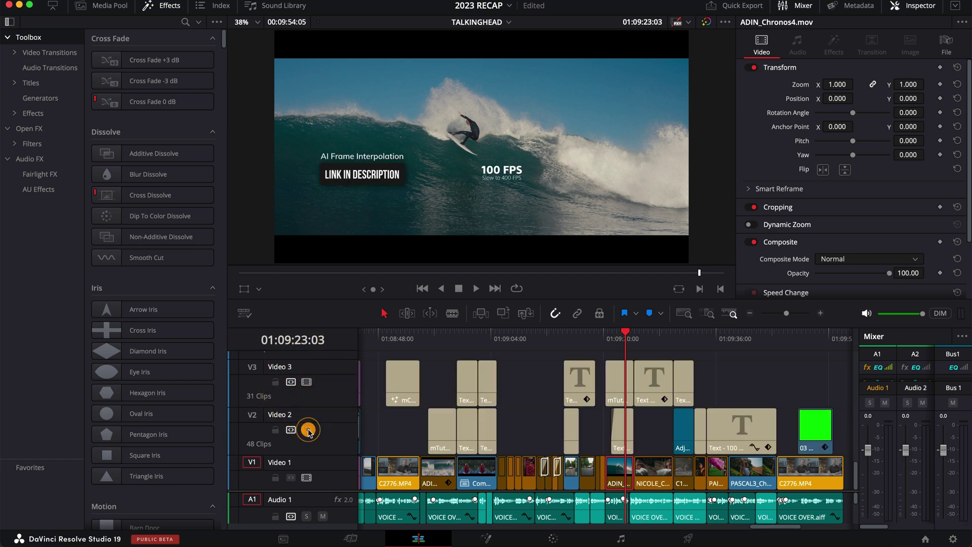
Exclude Video 2 and other title tracks, then queue 'Final WITHOUT SUPERS' and 'Final WITH SUPERS'.
click(687, 539)
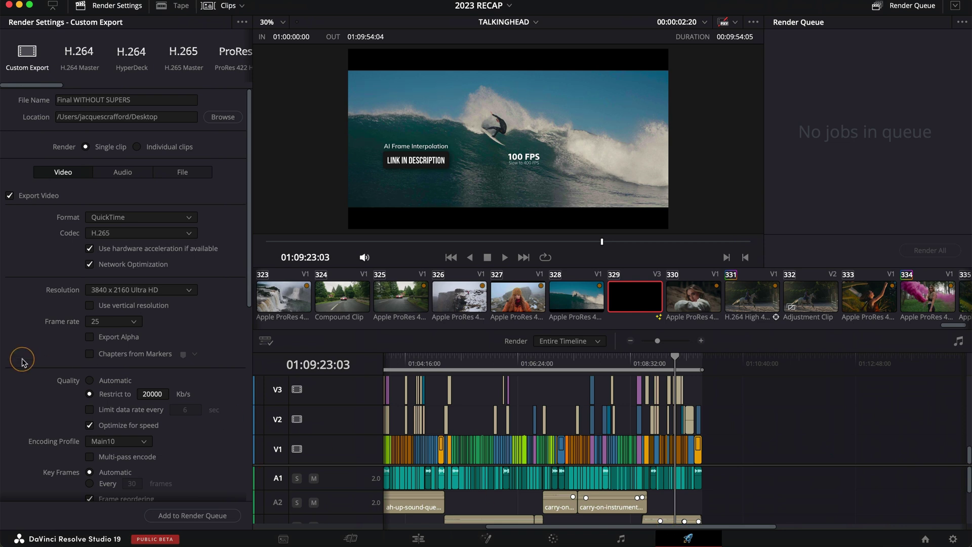
scroll(21, 357, down, 5)
scroll(22, 354, down, 4)
scroll(22, 319, down, 2)
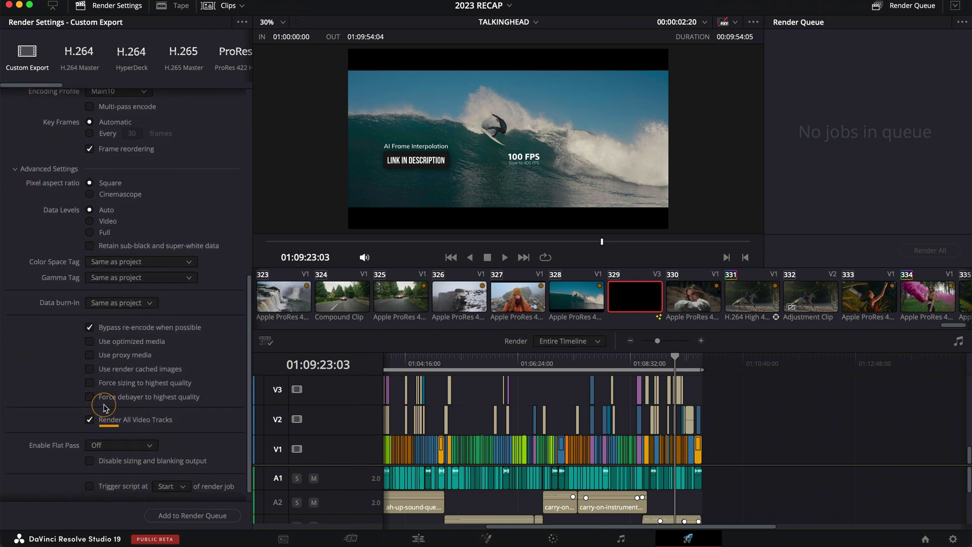
click(129, 423)
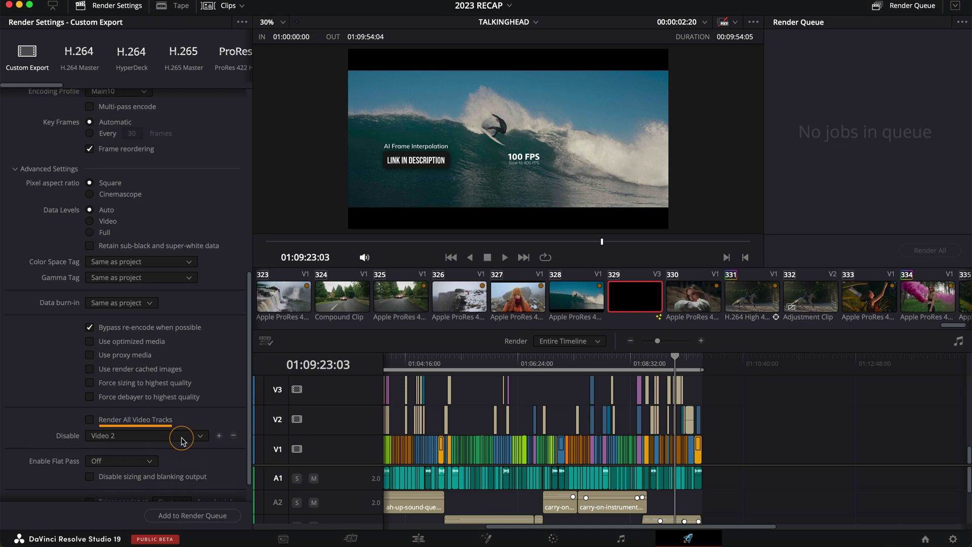
click(219, 435)
click(190, 451)
click(198, 429)
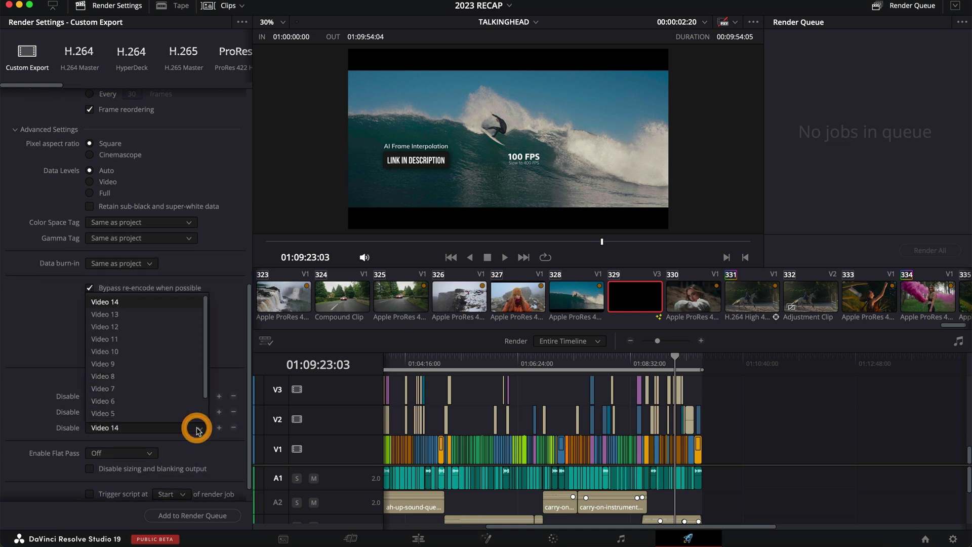
click(175, 413)
scroll(191, 434, up, 10)
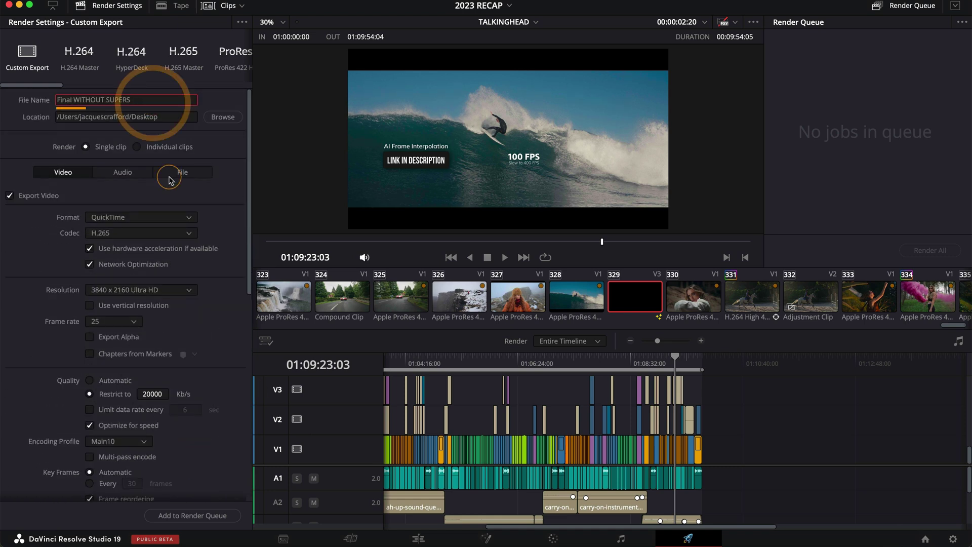
click(192, 516)
scroll(185, 288, down, 5)
scroll(189, 288, down, 5)
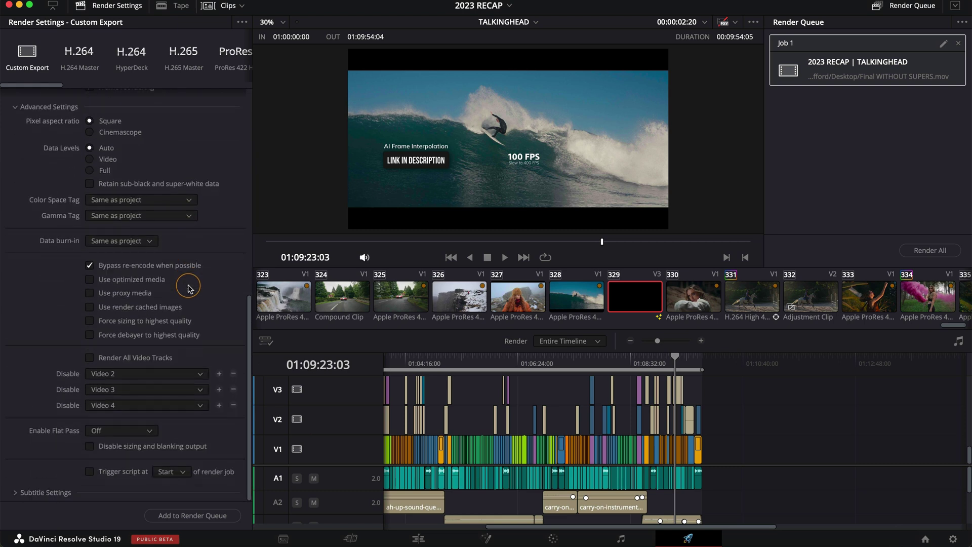
scroll(90, 359, up, 5)
scroll(142, 327, up, 5)
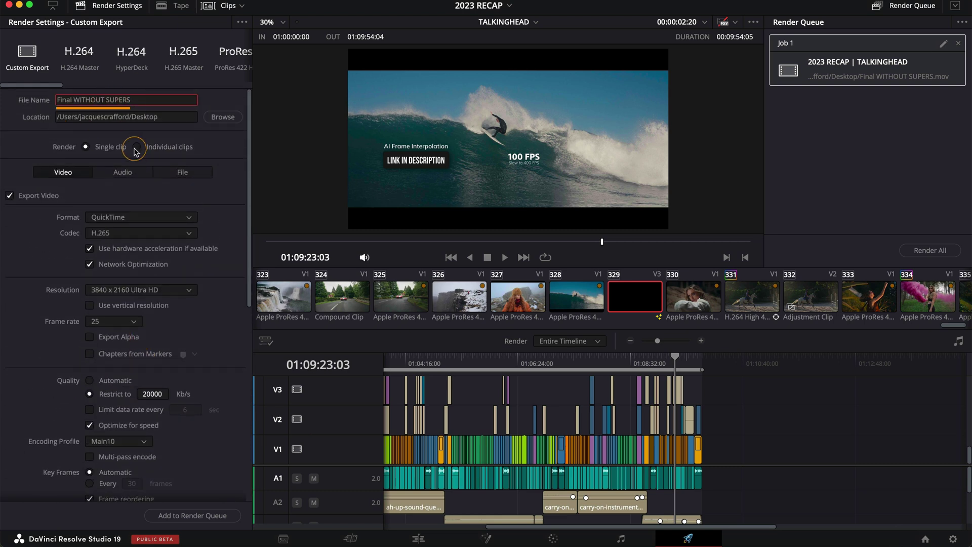
click(192, 516)
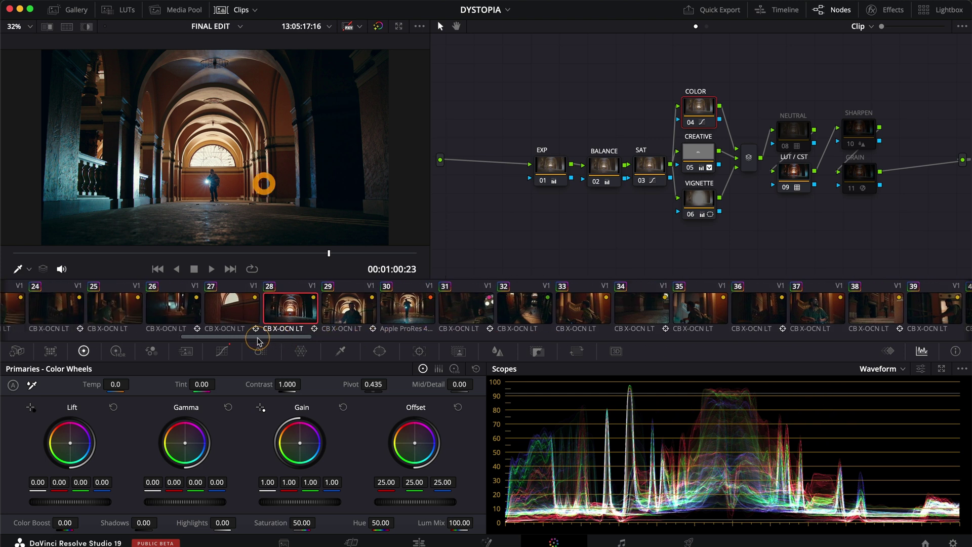
Filter the clip strip to Ungraded Clips and load clip 04.
click(255, 11)
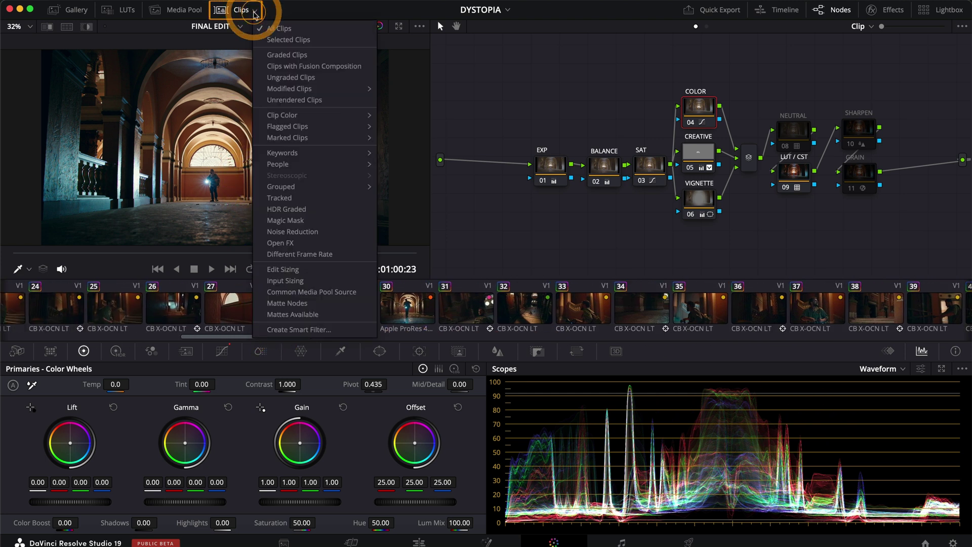
click(341, 78)
click(221, 302)
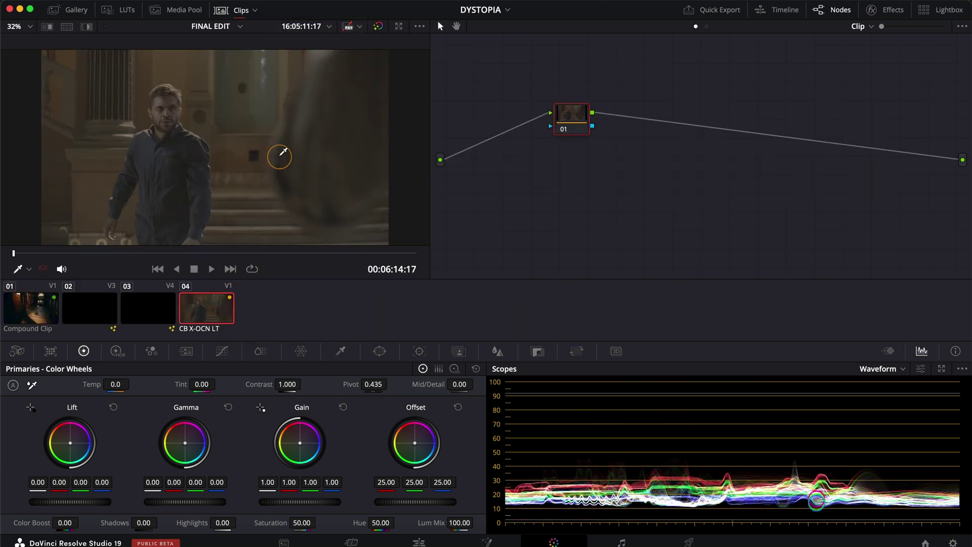
Filter by Noise Reduction to load clip 11, then by Clip Color Olive.
click(245, 10)
mouse_move(282, 115)
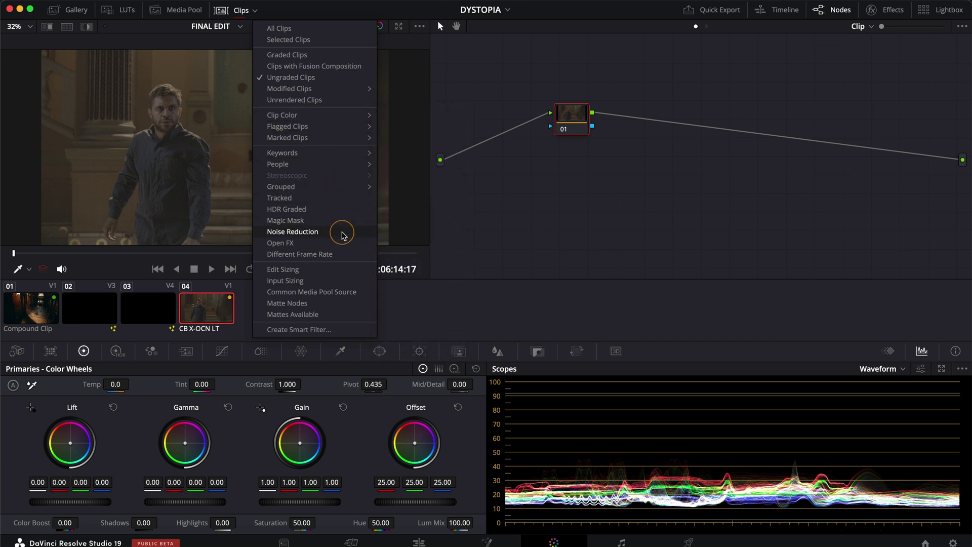
click(342, 235)
click(616, 318)
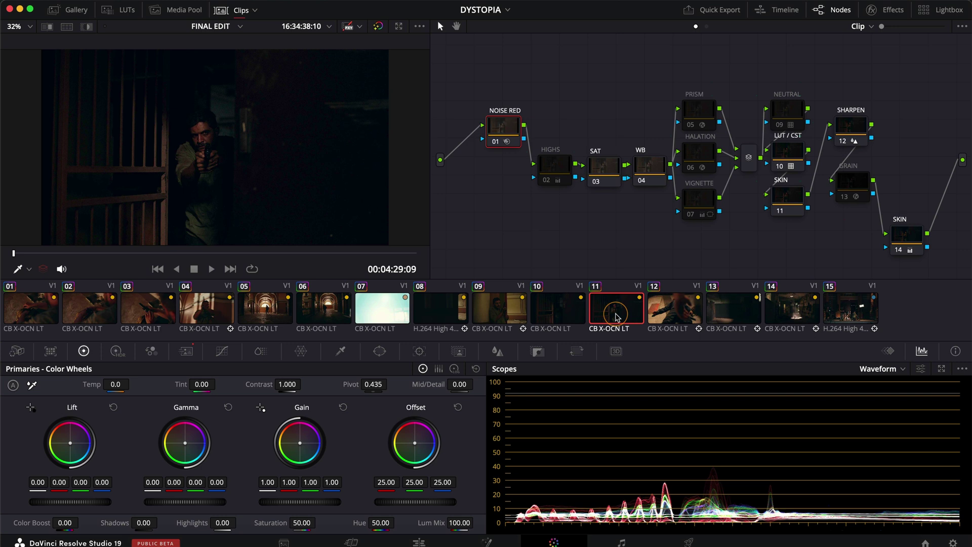
click(256, 11)
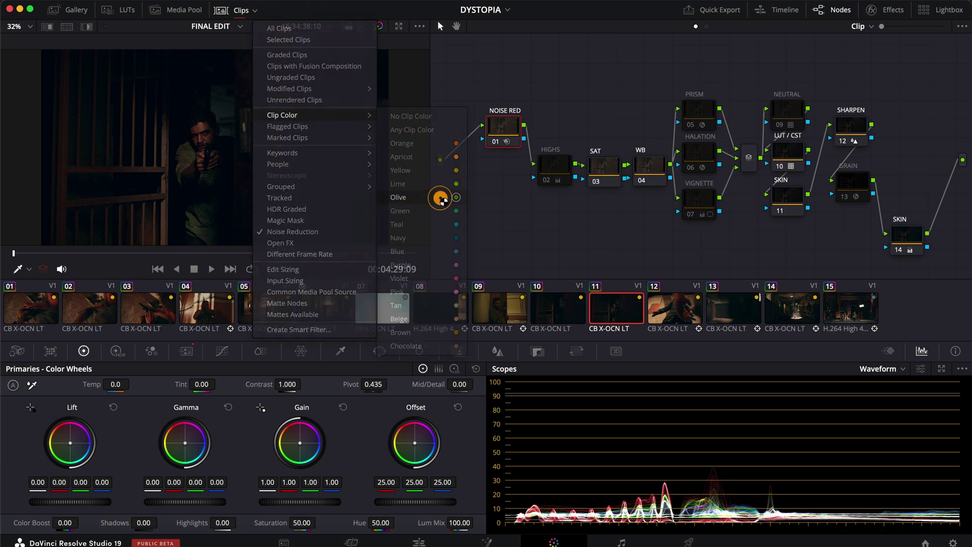
click(440, 200)
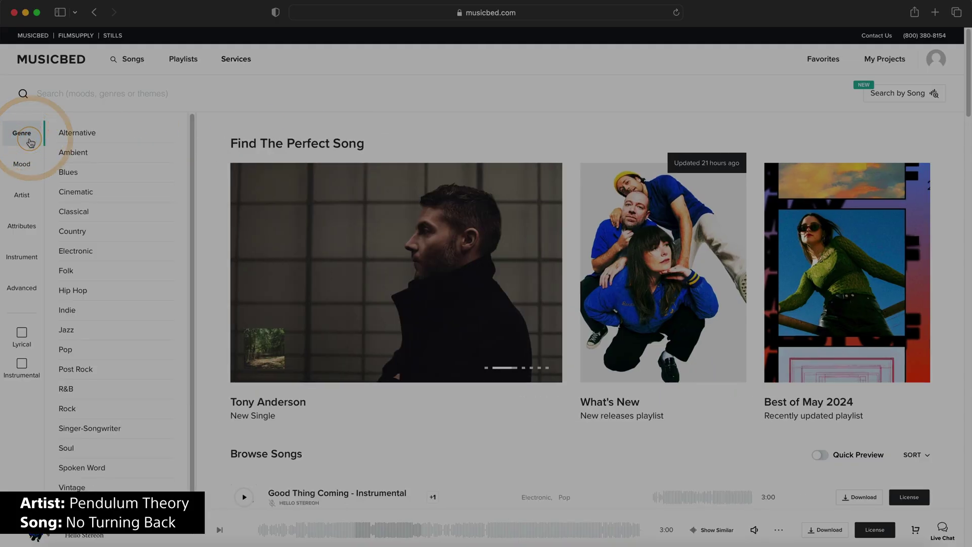
click(92, 193)
click(114, 251)
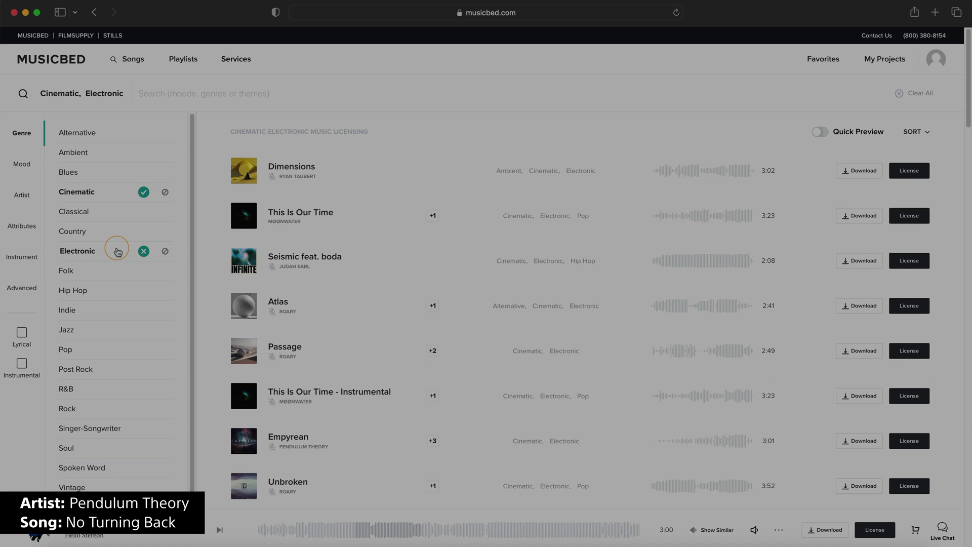
click(915, 93)
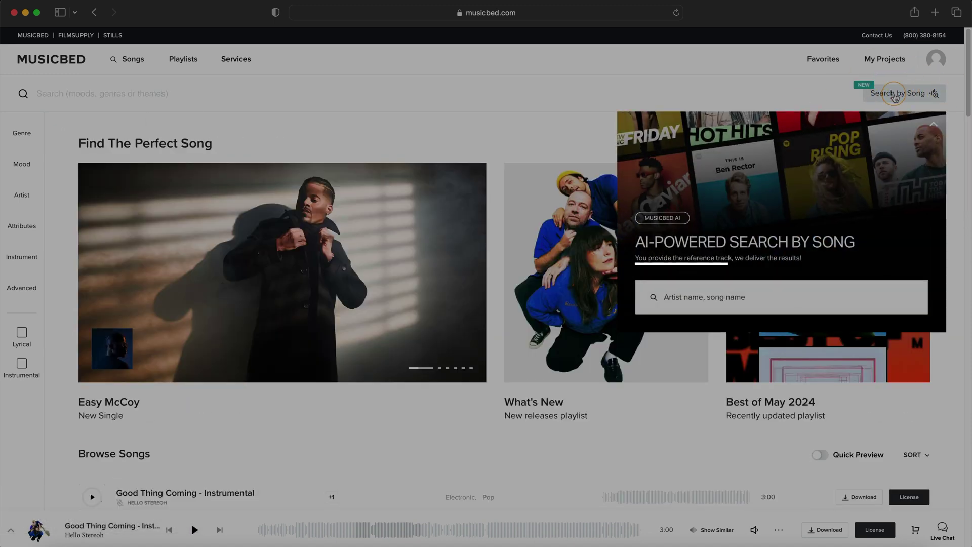
click(707, 301)
text(the weeknd)
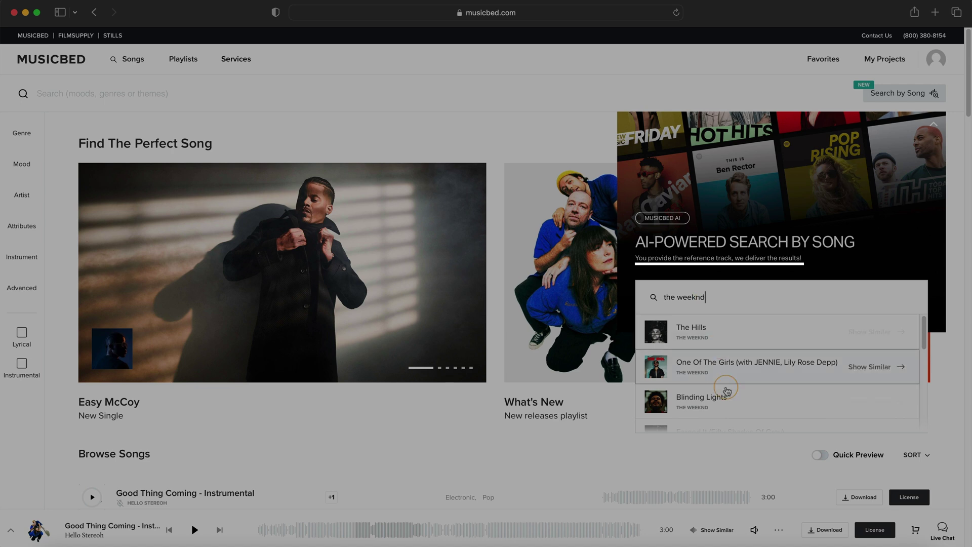
click(737, 401)
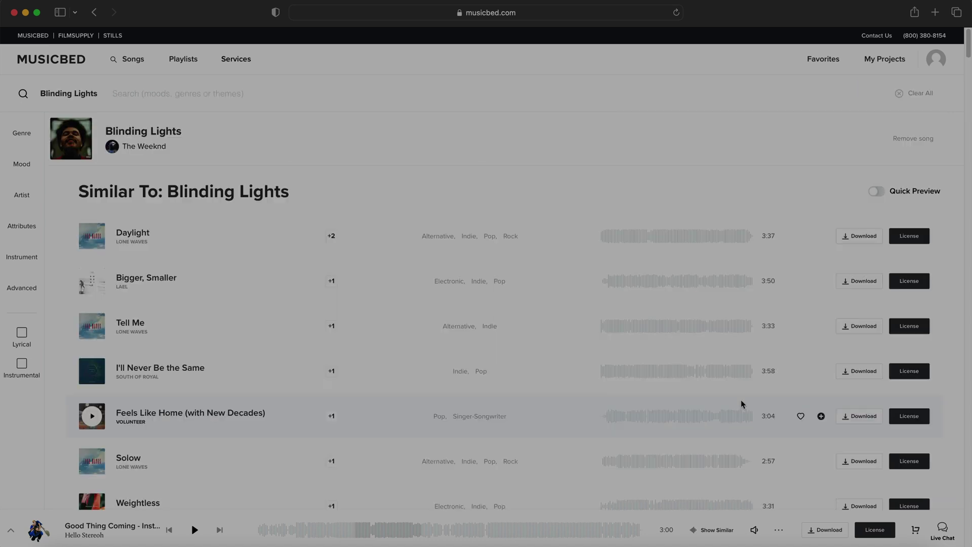
scroll(128, 237, down, 5)
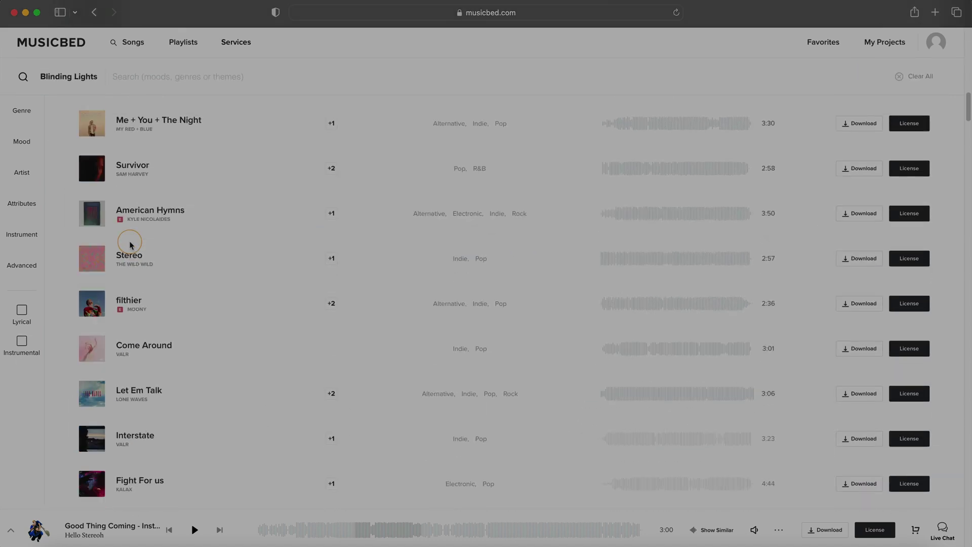
scroll(128, 237, down, 5)
scroll(129, 240, down, 5)
scroll(131, 244, down, 5)
click(915, 76)
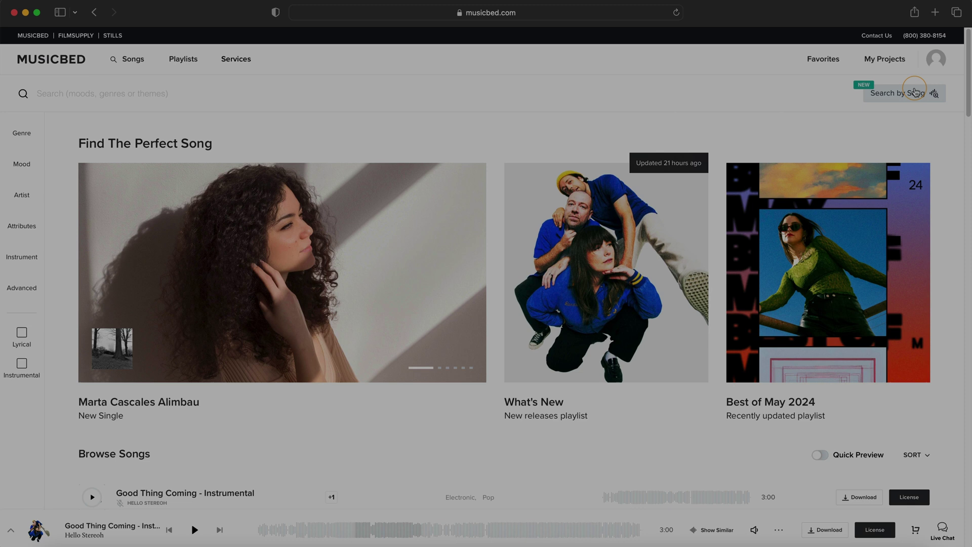
Search by song for tracks similar to Cornfield Chase and preview a result.
click(915, 91)
text(interstellar)
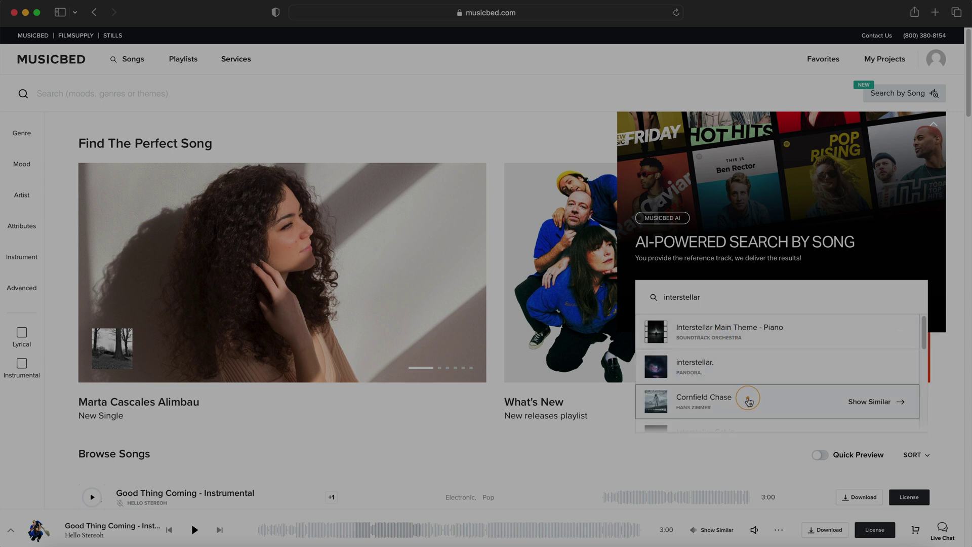
click(748, 401)
click(91, 237)
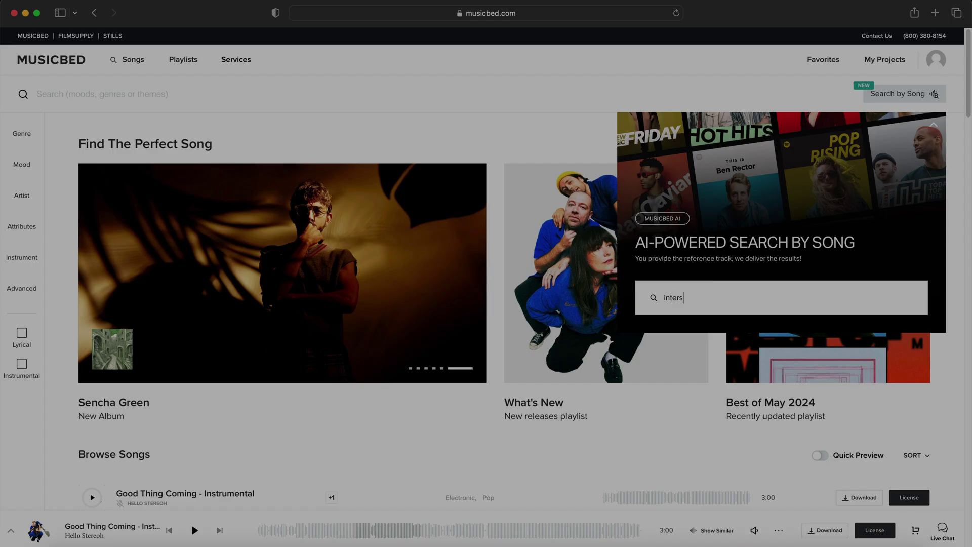
List songs similar to 'Interstellar Main Theme - Piano' and play Projection from partway in.
click(768, 333)
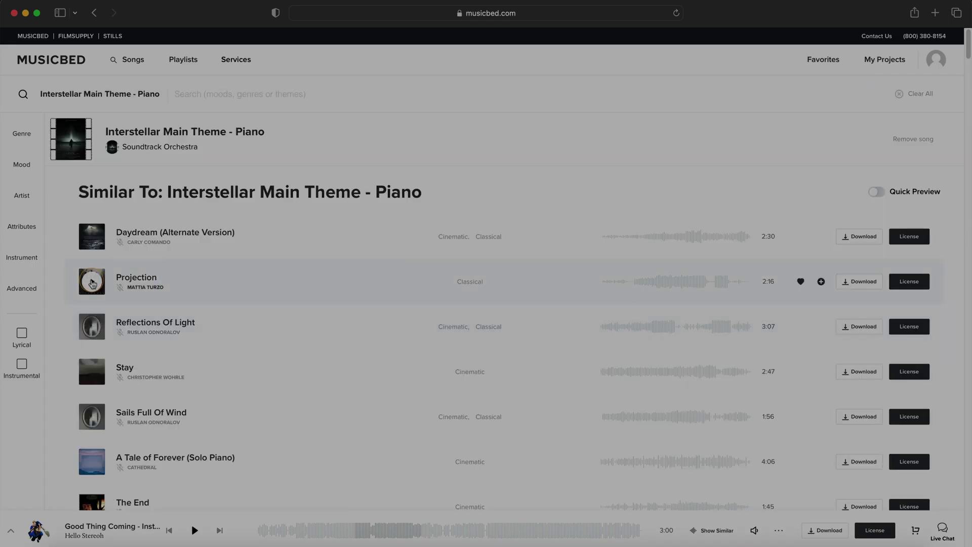
click(91, 284)
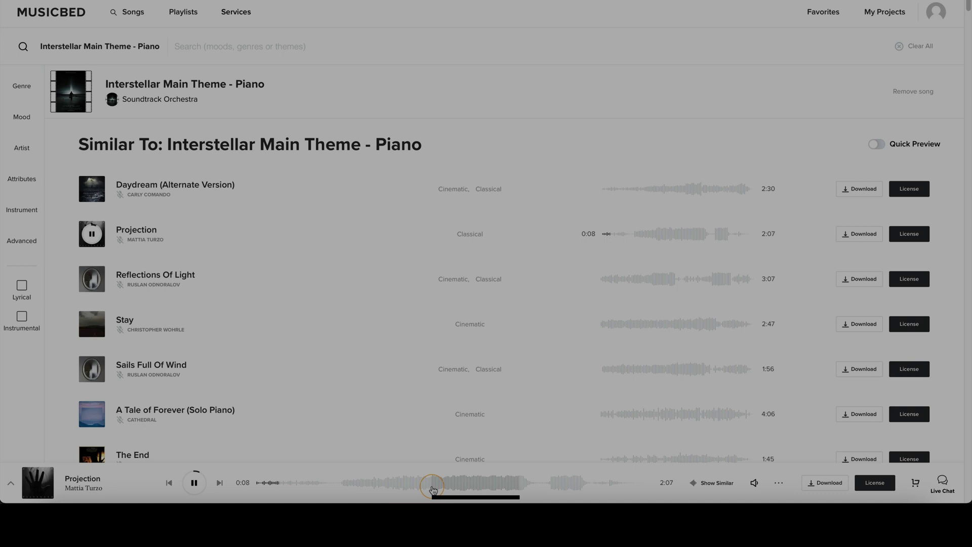
click(433, 490)
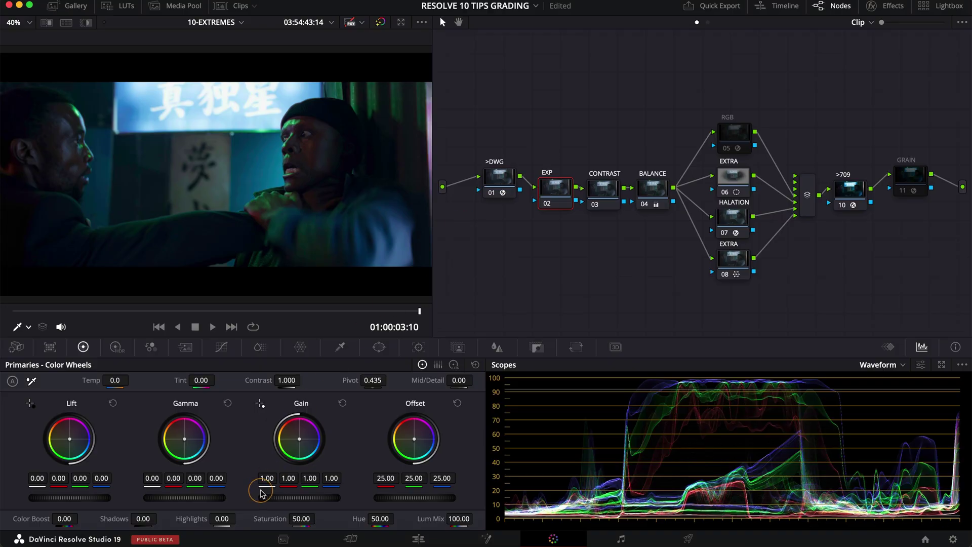
Try lowering Gain and Highlights to darken the sign, then reset both.
drag(261, 493, 272, 477)
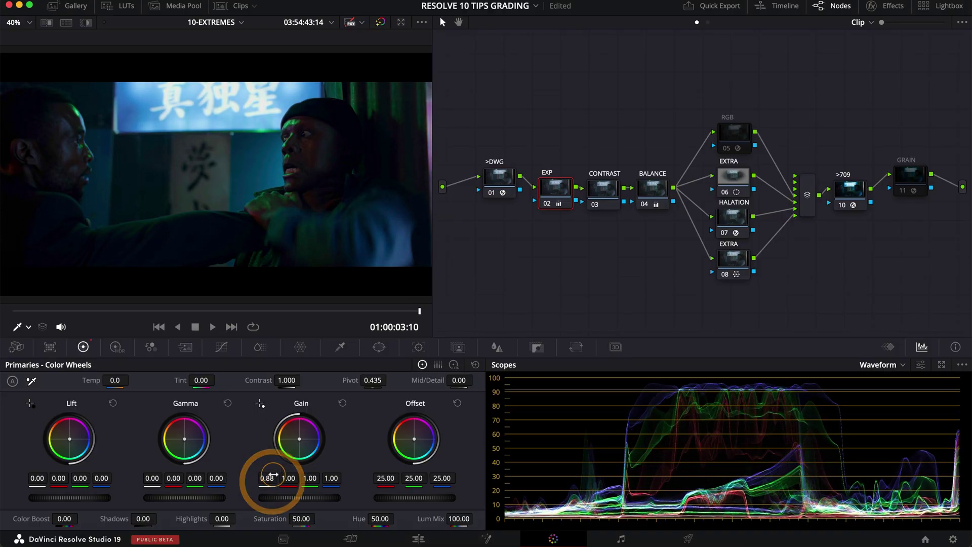
click(344, 406)
drag(221, 519, 190, 519)
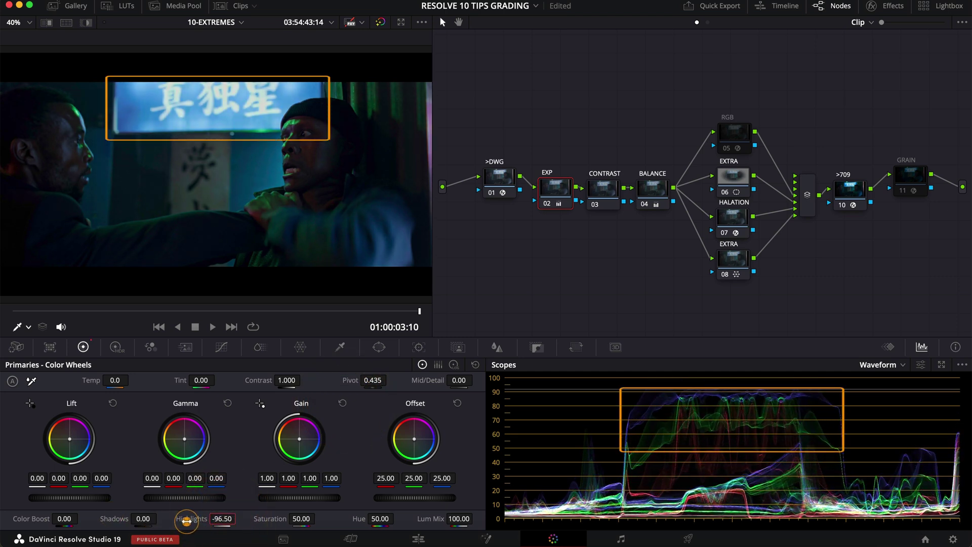
double_click(190, 517)
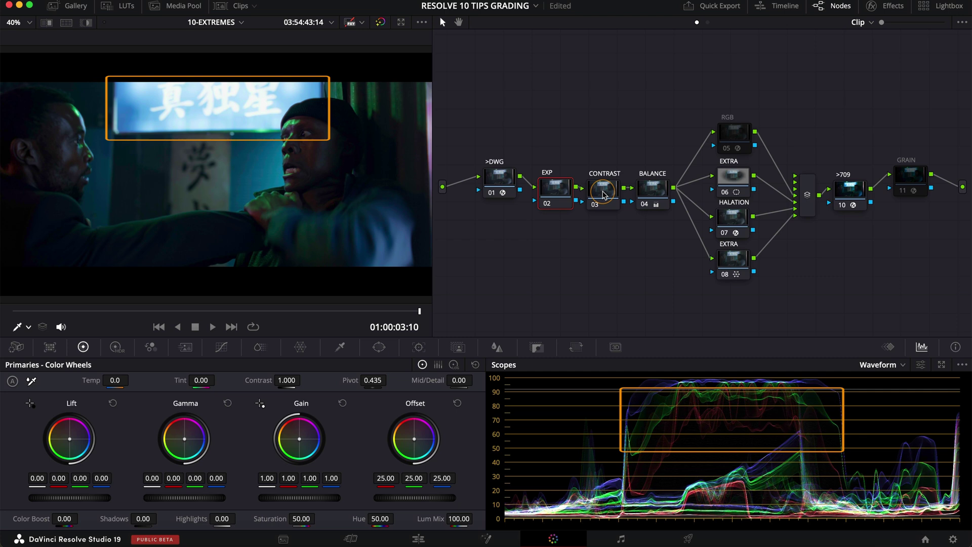
Key the bright sign by luminance, darken its highlights, then delete the CONTRAST node.
click(343, 347)
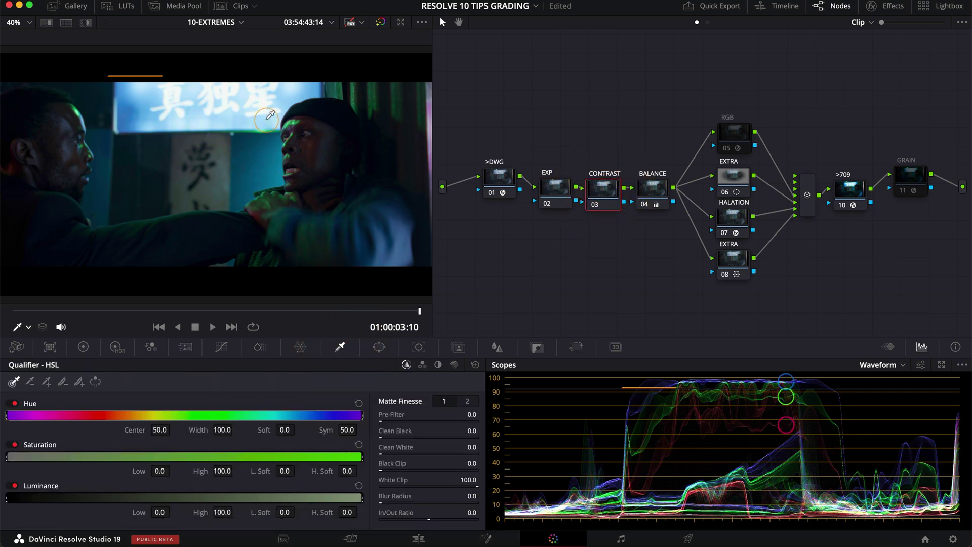
click(266, 113)
click(438, 365)
drag(271, 498, 219, 499)
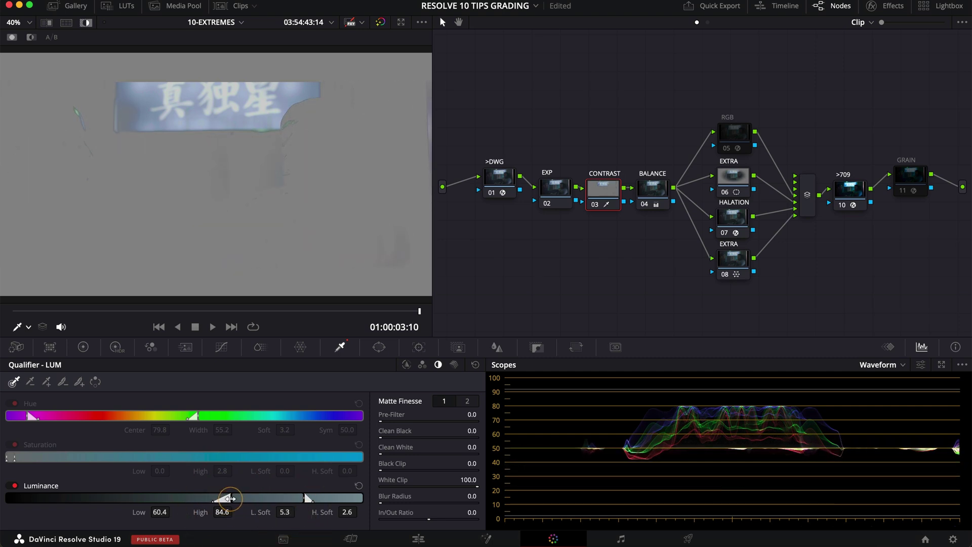
drag(226, 519, 70, 490)
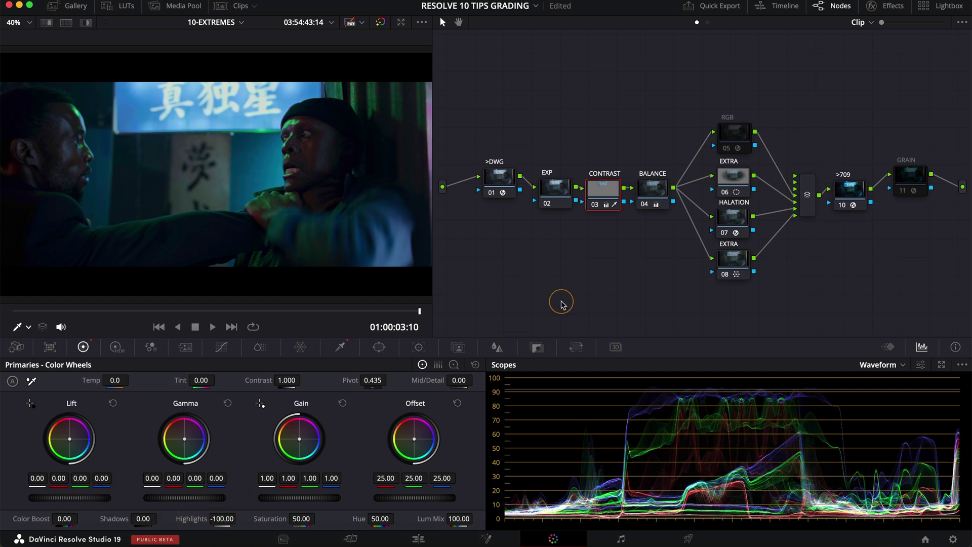
key(Delete)
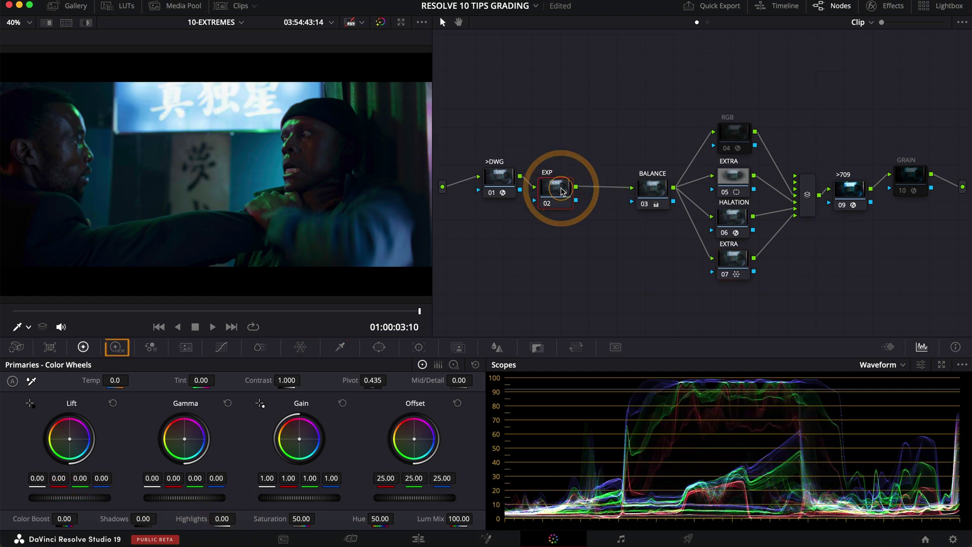
Widen the HDR Highlight zone and lower Highlight Exp to recover the neon sign.
click(118, 347)
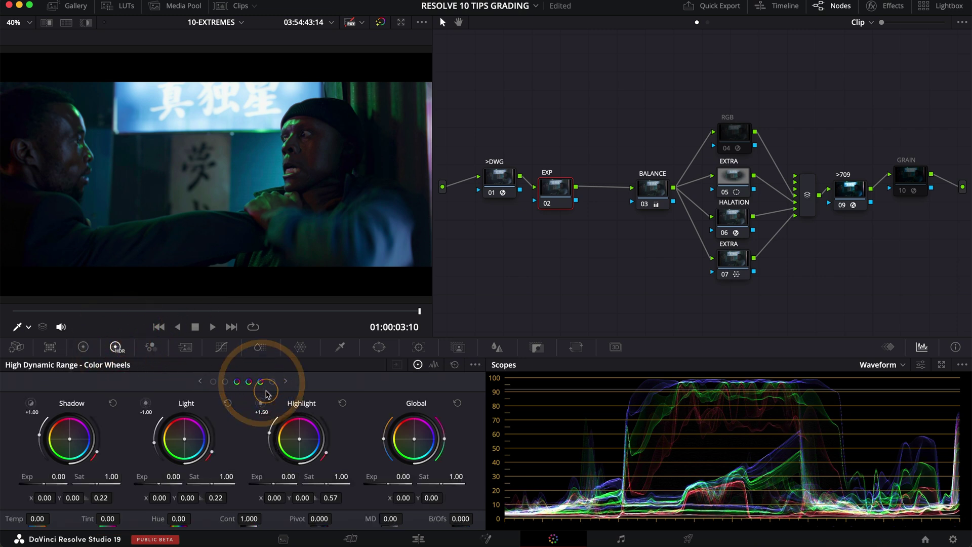
click(261, 403)
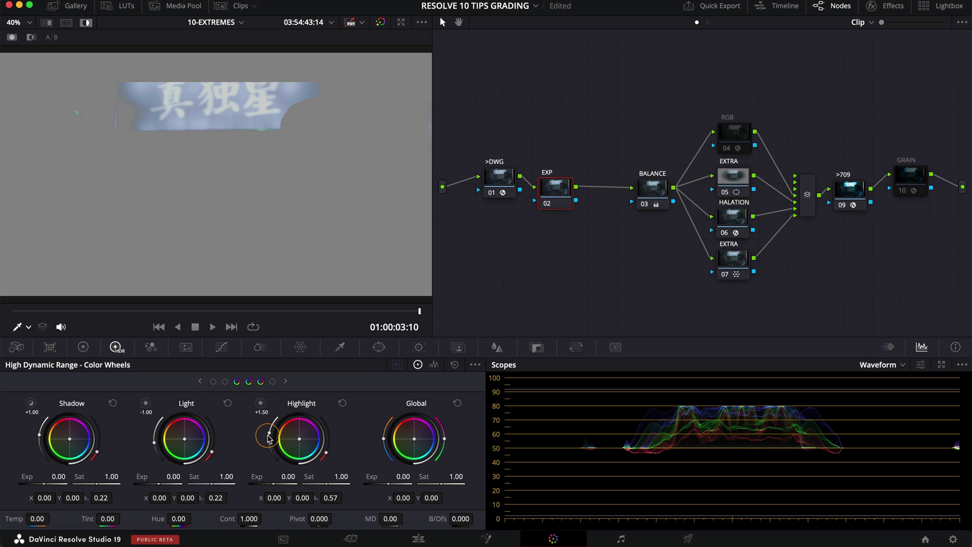
drag(270, 435, 324, 451)
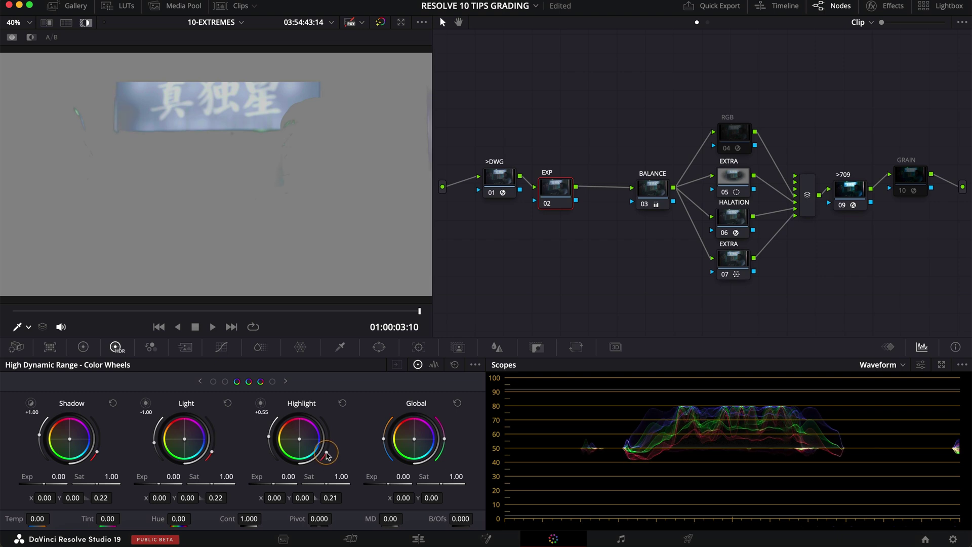
drag(332, 448, 332, 449)
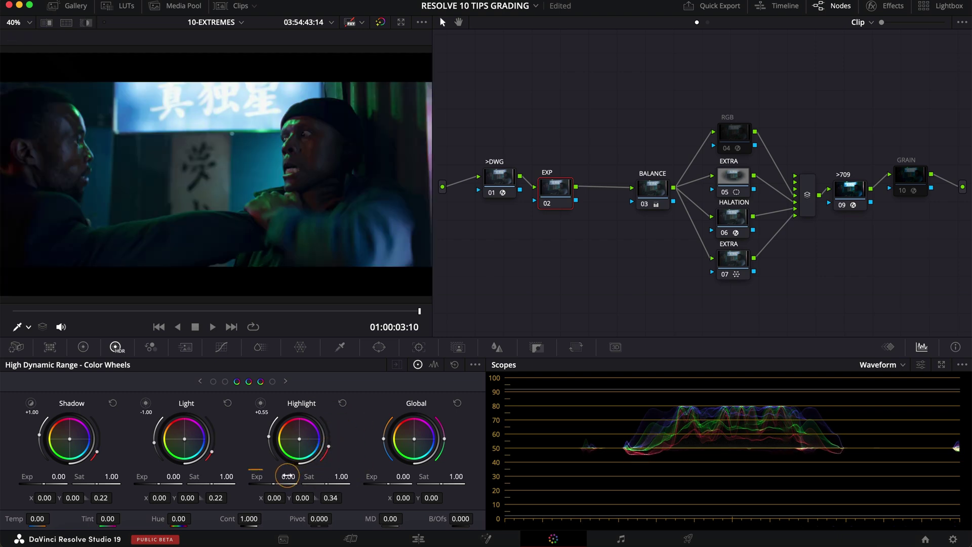
drag(282, 476, 257, 477)
drag(162, 467, 313, 248)
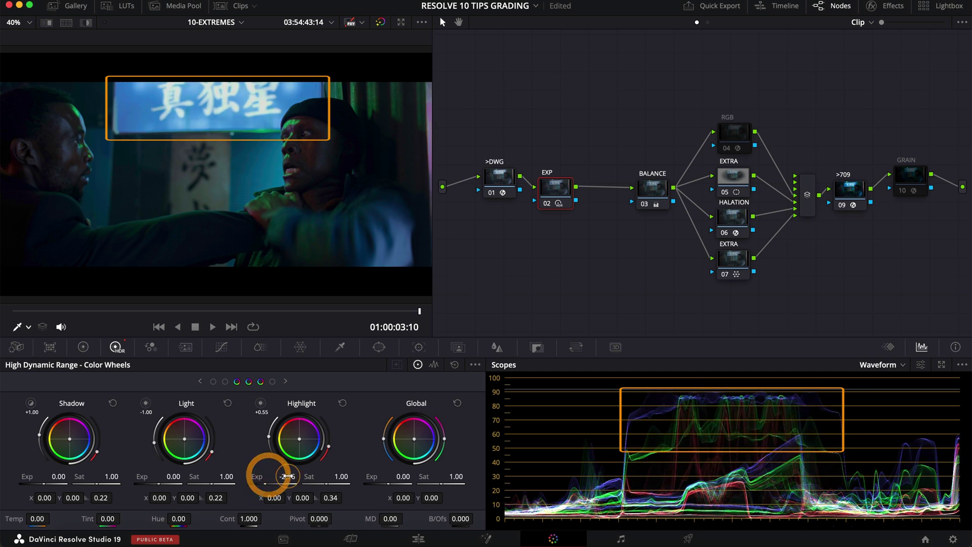
Bypass the EXP node on and off to compare, then readjust the highlight range.
key(ctrl+d)
key(ctrl+d)
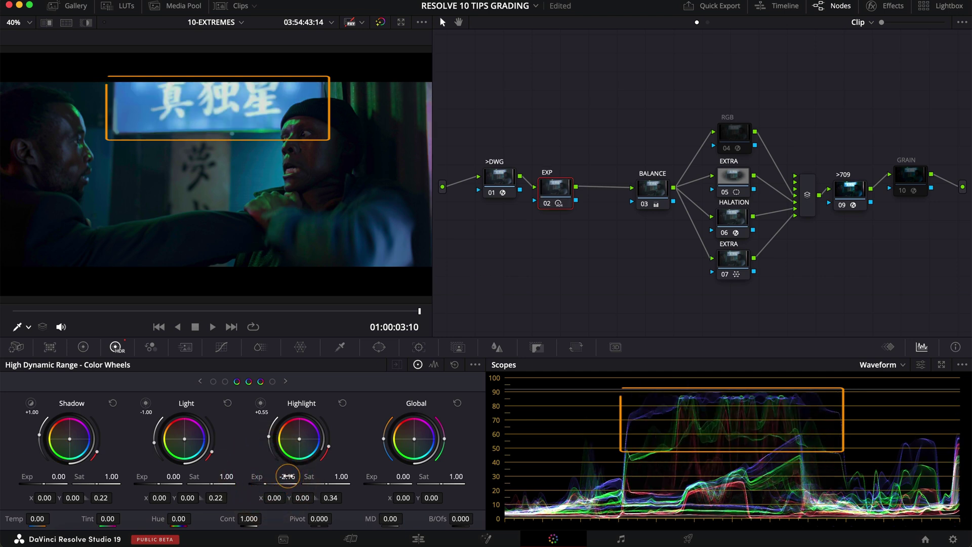
key(ctrl+d)
key(ctrl+d)
mouse_move(260, 404)
mouse_down()
mouse_move(276, 424)
mouse_move(268, 440)
mouse_move(325, 448)
mouse_up()
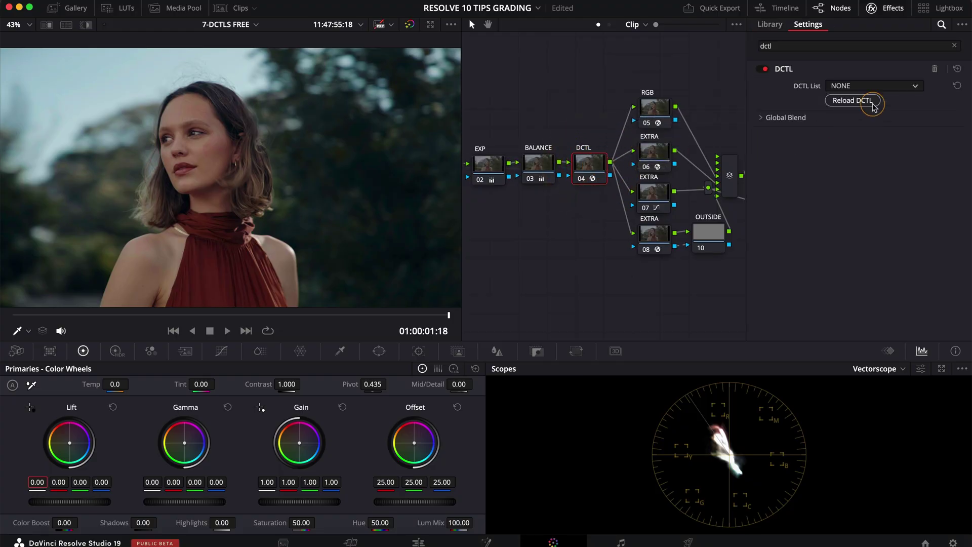
Turn off Show Curves, then add a DCTL to EXTRA node 04 and list DCTLs.
click(918, 87)
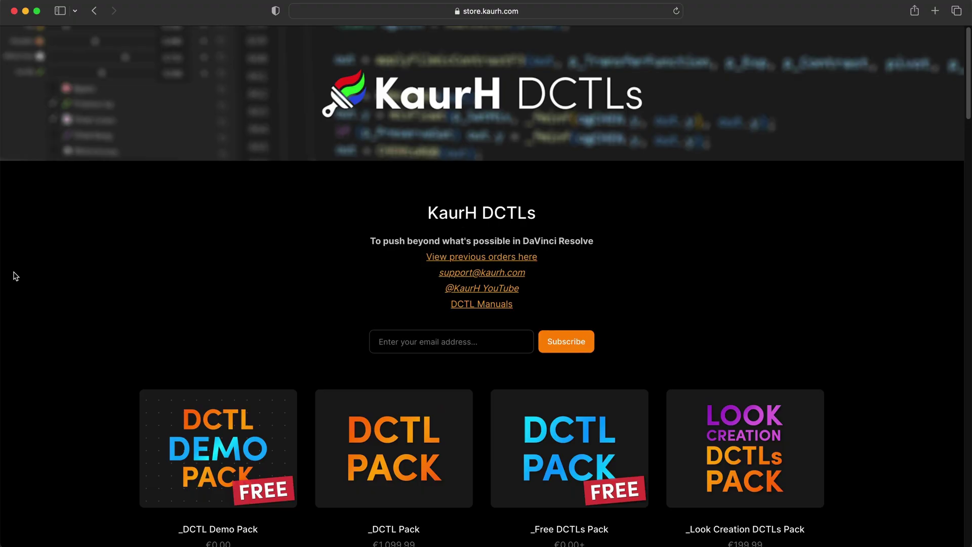
scroll(14, 276, down, 5)
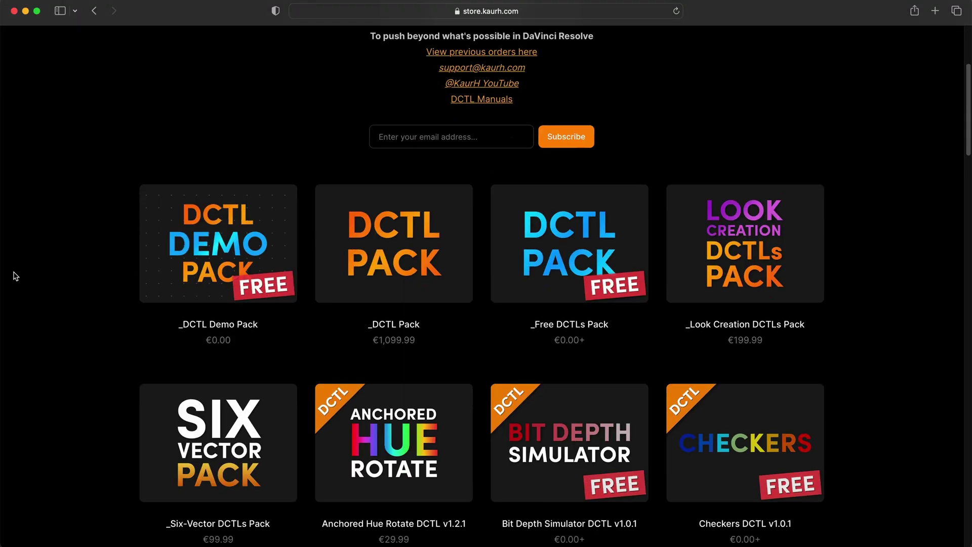
scroll(14, 276, down, 3)
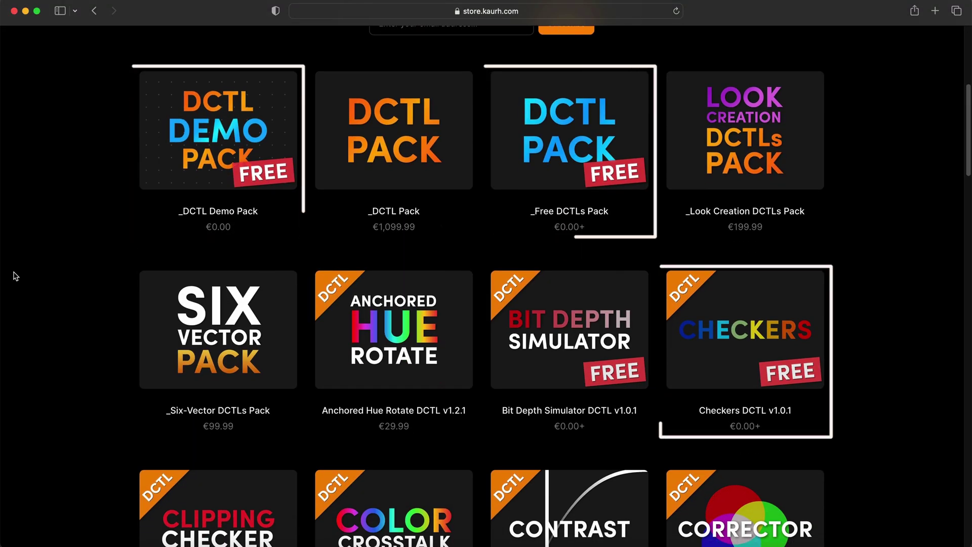
scroll(14, 277, down, 6)
scroll(13, 276, down, 1)
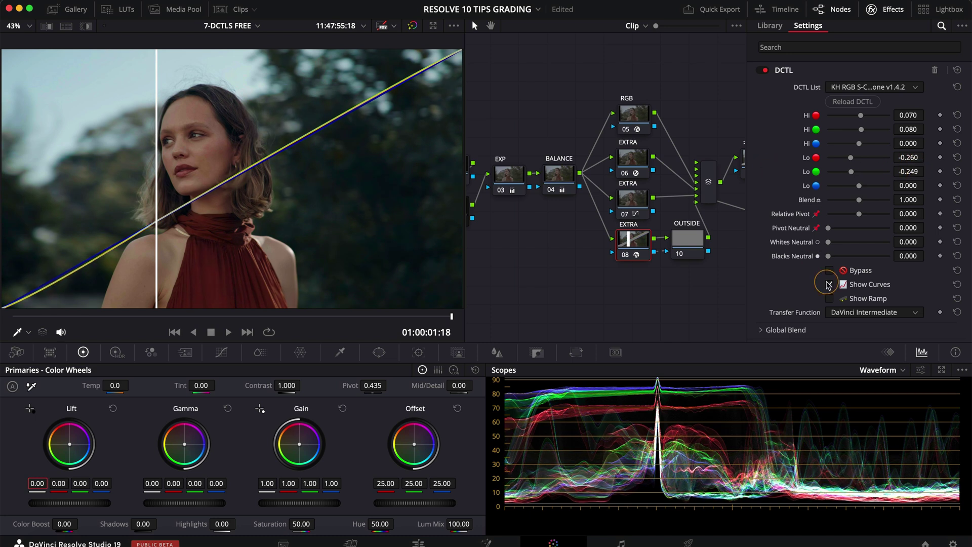
click(828, 284)
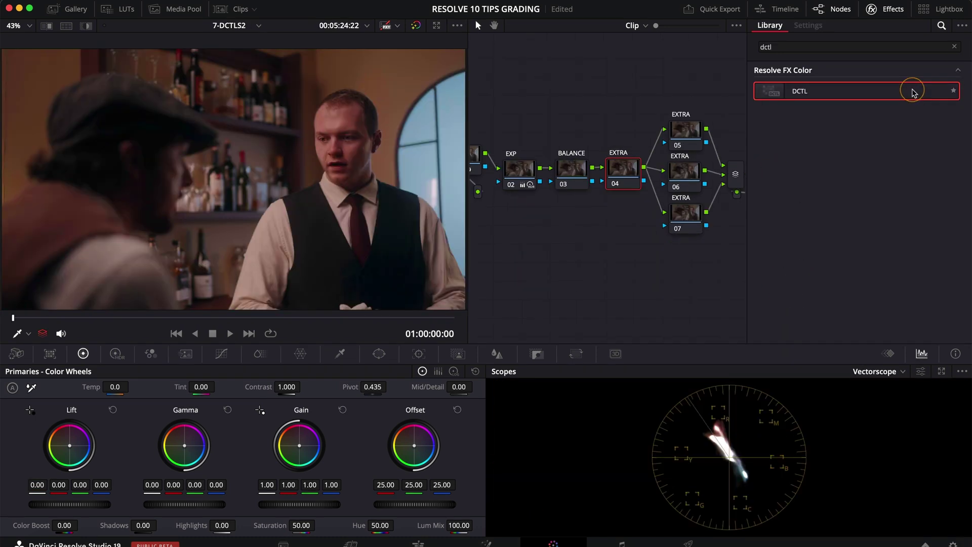
drag(909, 92, 627, 177)
click(873, 87)
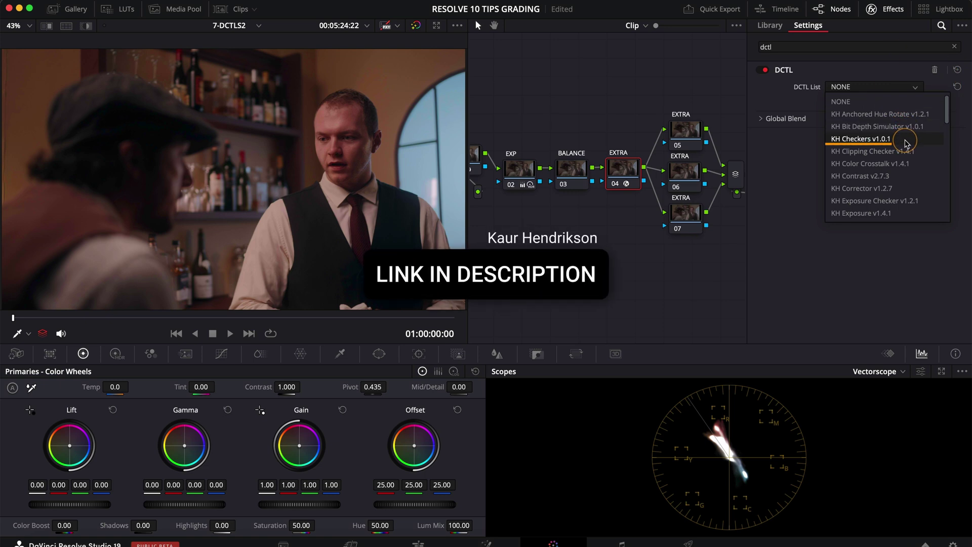
Apply KH Checkers v1.0.1 with Skin Checker on, then nudge the BALANCE offset wheel.
click(906, 142)
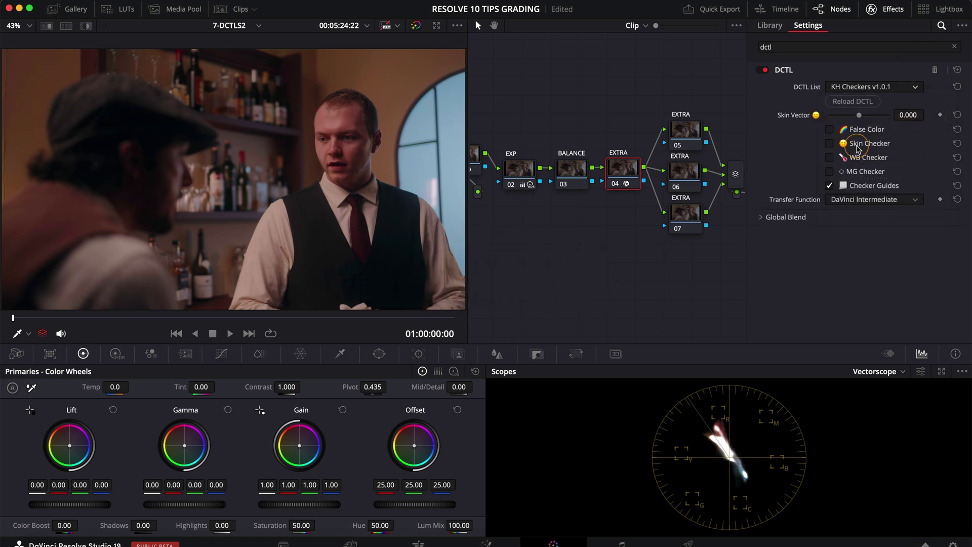
click(830, 145)
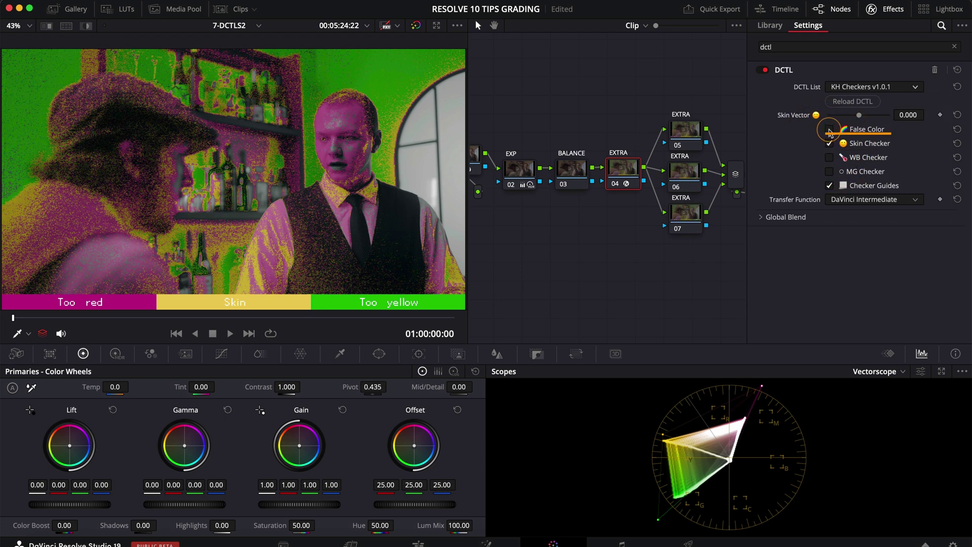
click(830, 129)
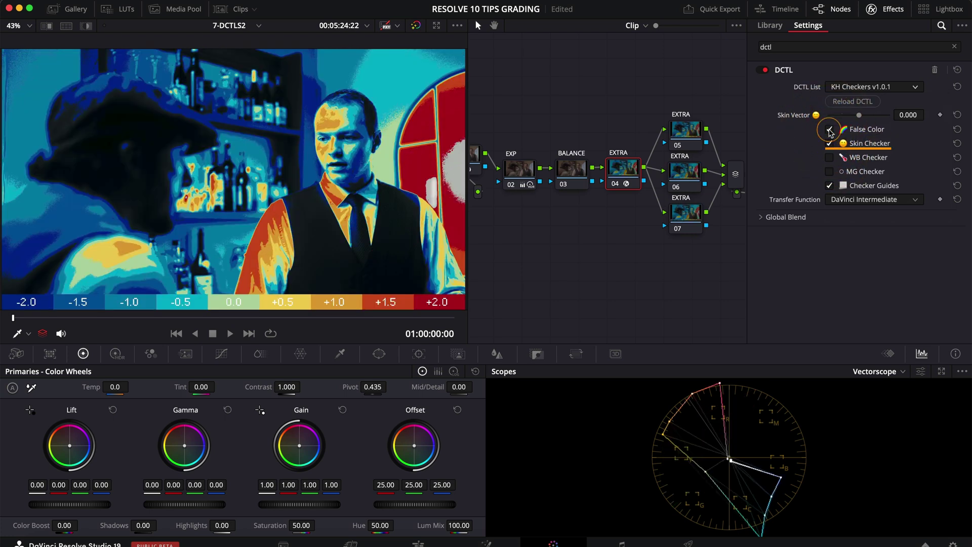
click(830, 130)
click(571, 169)
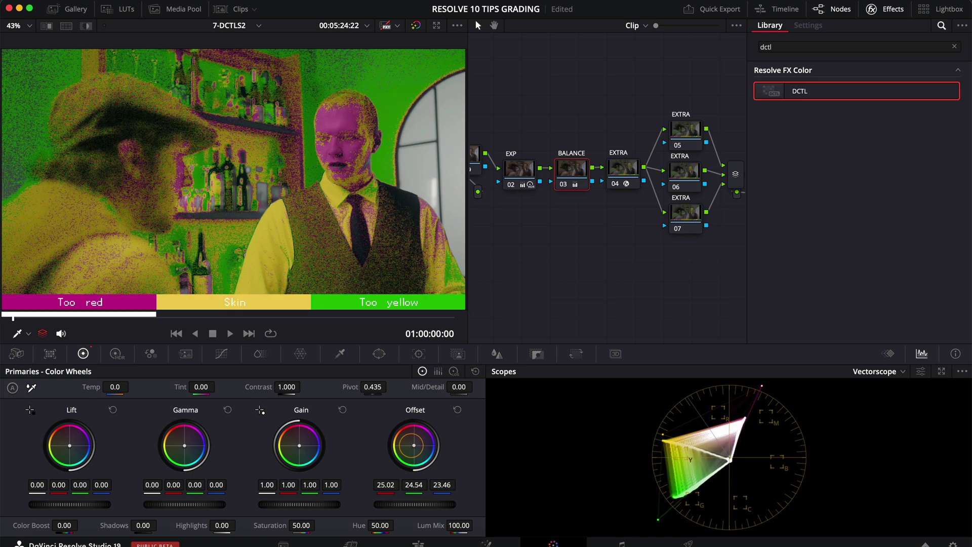
drag(413, 446, 415, 449)
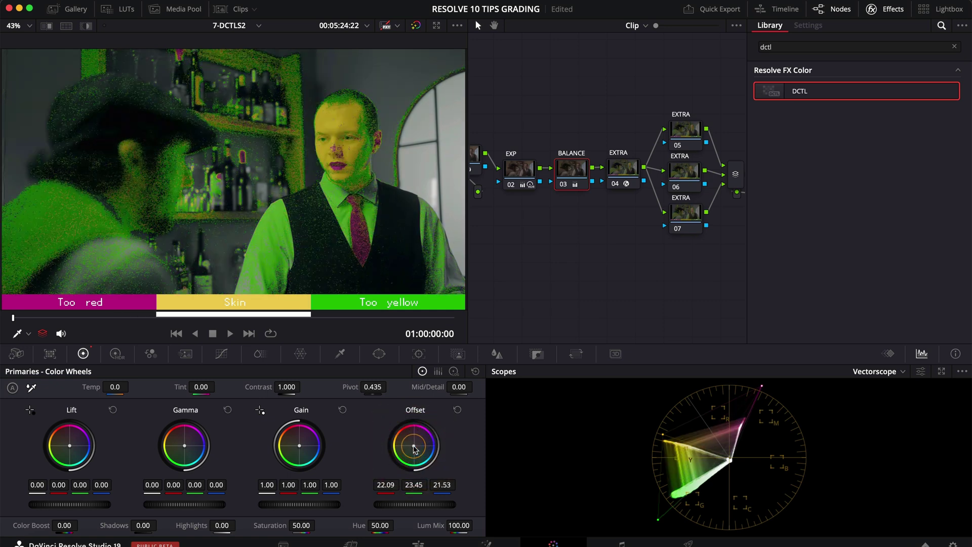
Bypass the checker, compare BALANCE before and after, and open the vectorscope window.
click(627, 191)
click(573, 169)
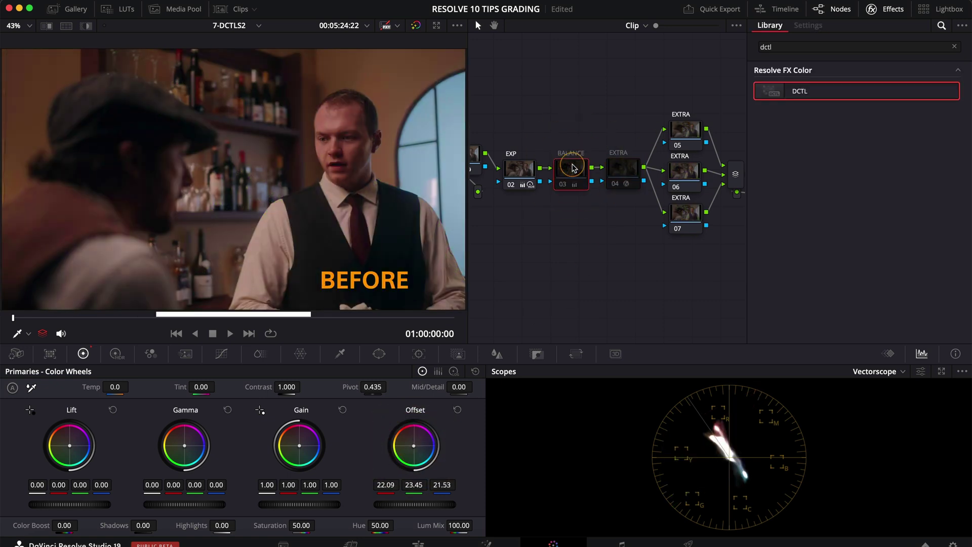
key(ctrl+d)
key(ctrl+d)
click(941, 372)
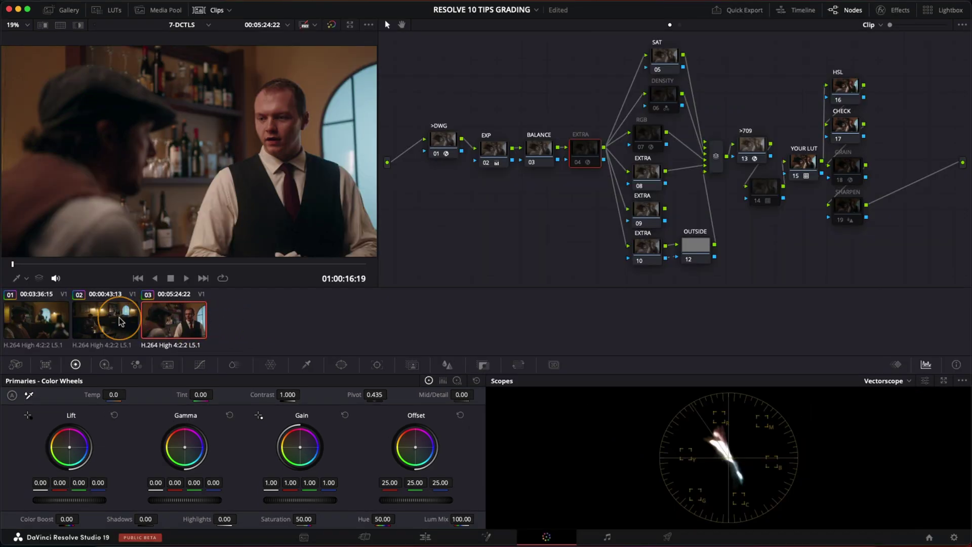
Compare clips 01–03 in split-screen and select the BALANCE node of failing clip 03.
click(119, 322)
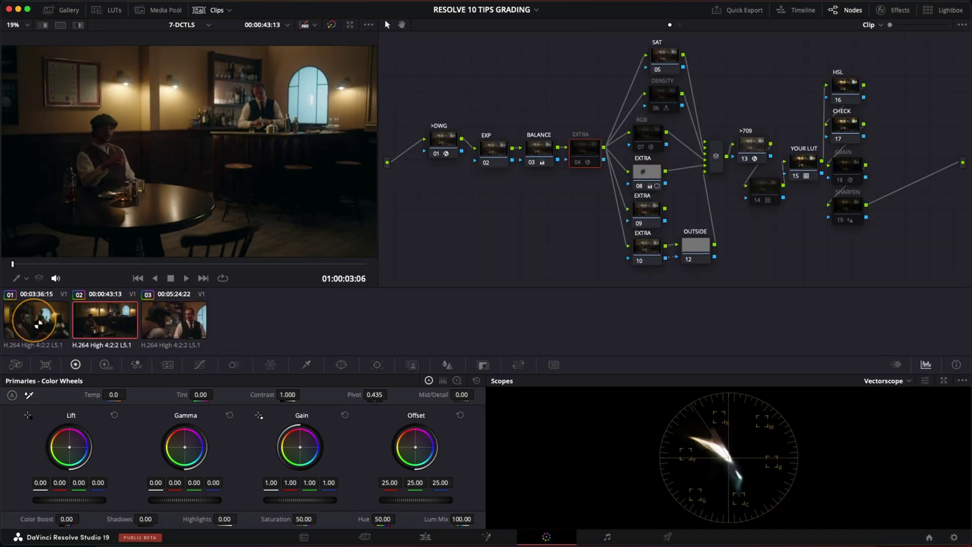
click(35, 323)
click(183, 328)
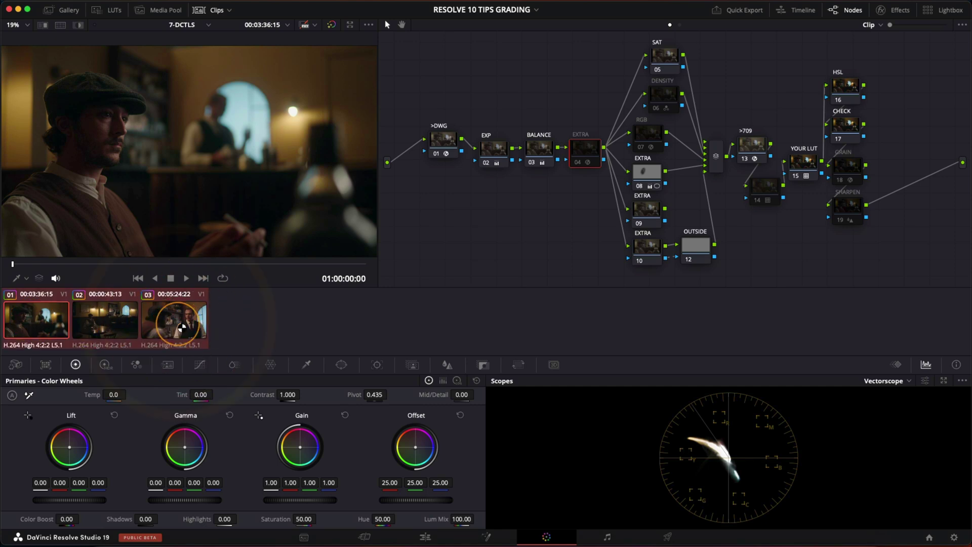
click(61, 26)
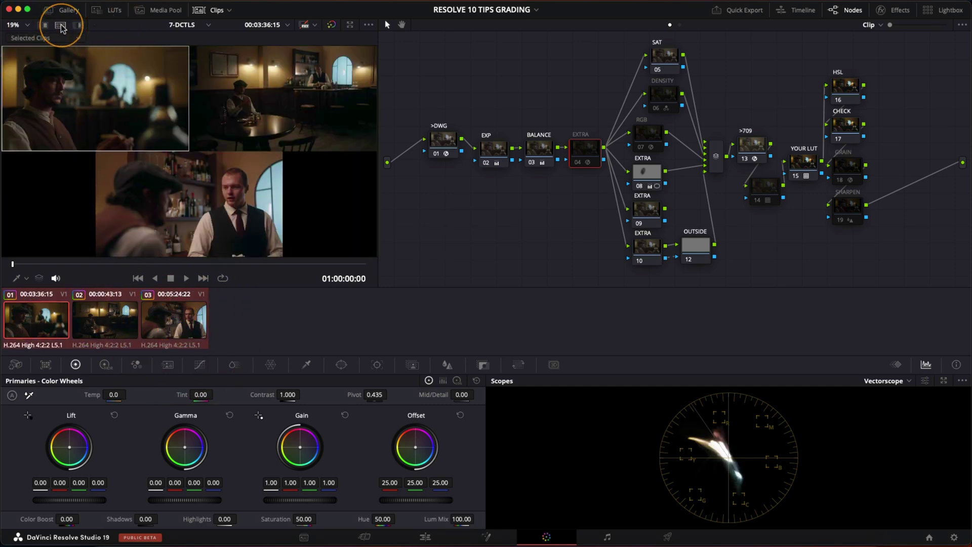
click(210, 64)
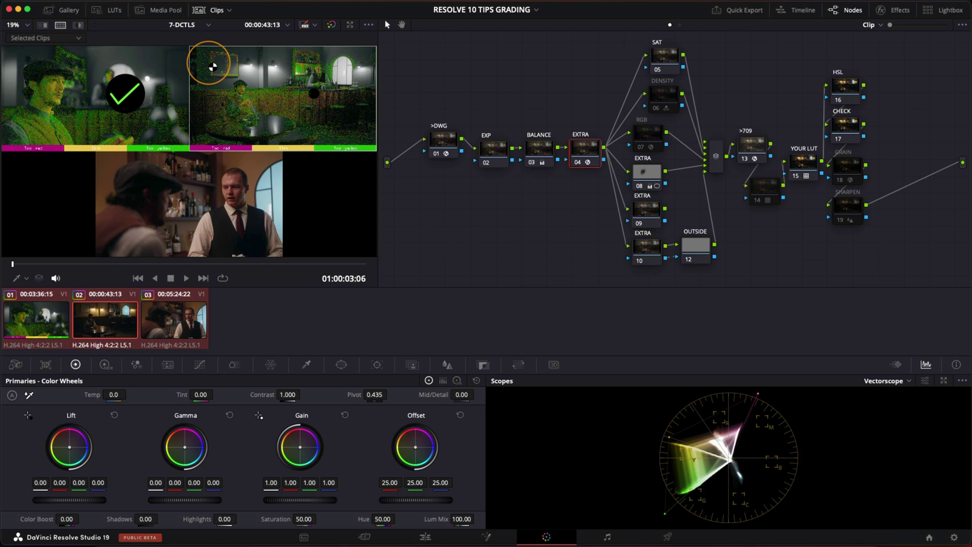
click(118, 183)
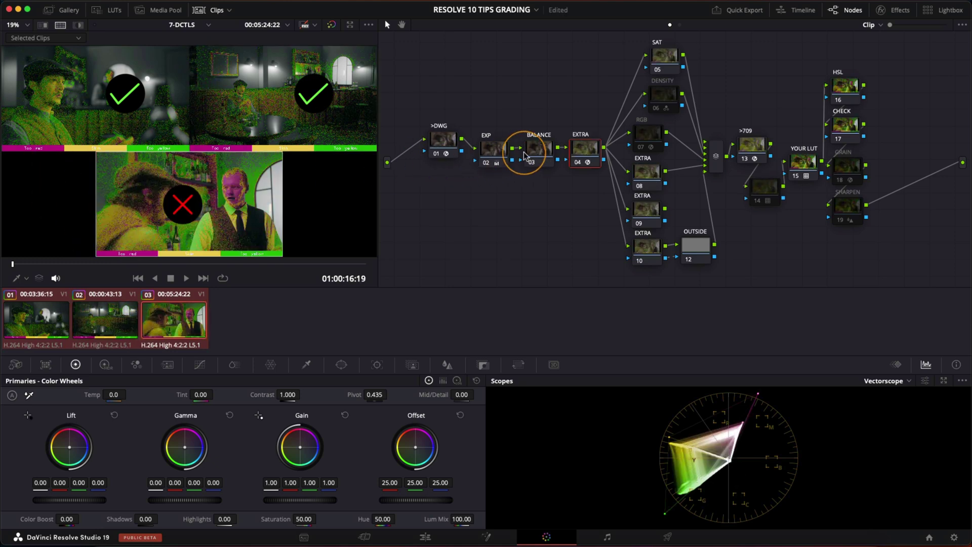
click(539, 149)
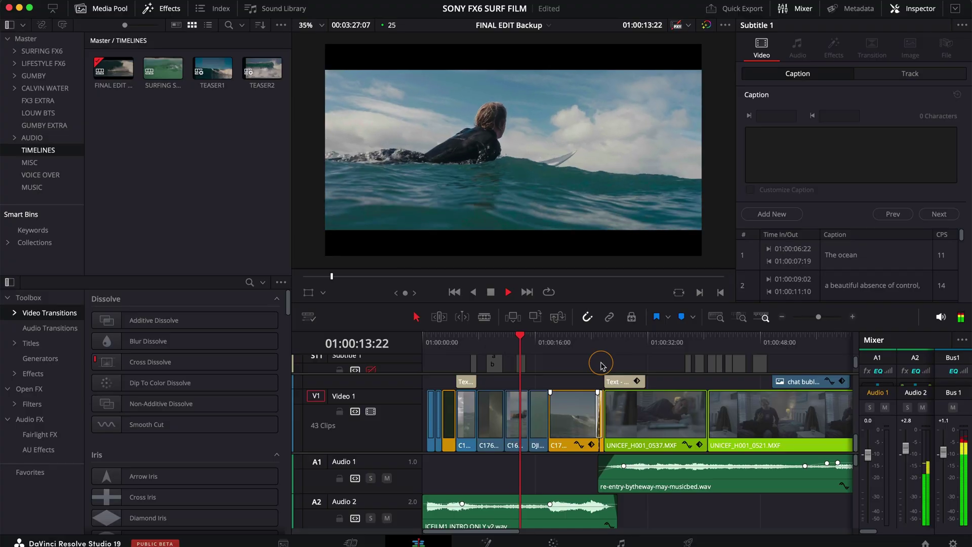
Delete the TEASER2, TEASER1, surfing and last backup timelines, confirming each deletion.
click(262, 86)
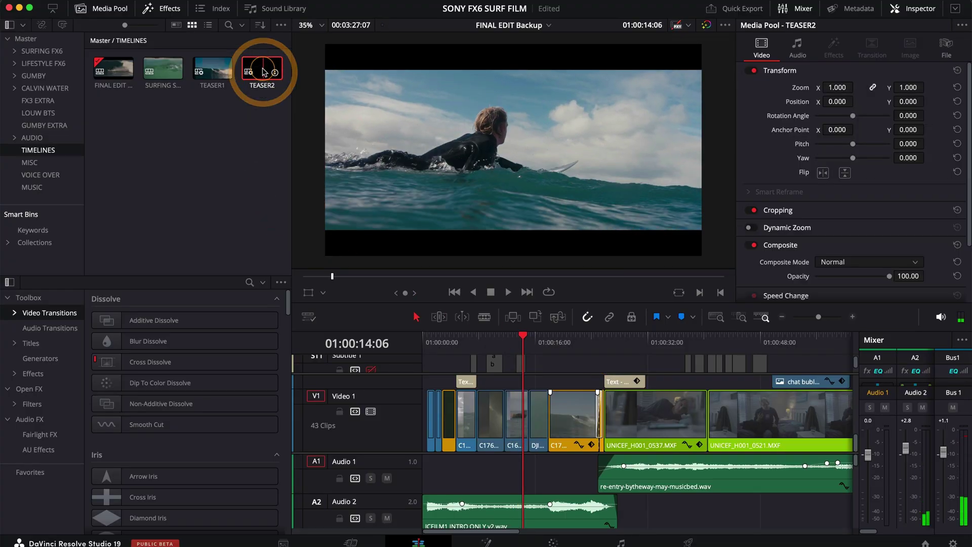
right_click(262, 86)
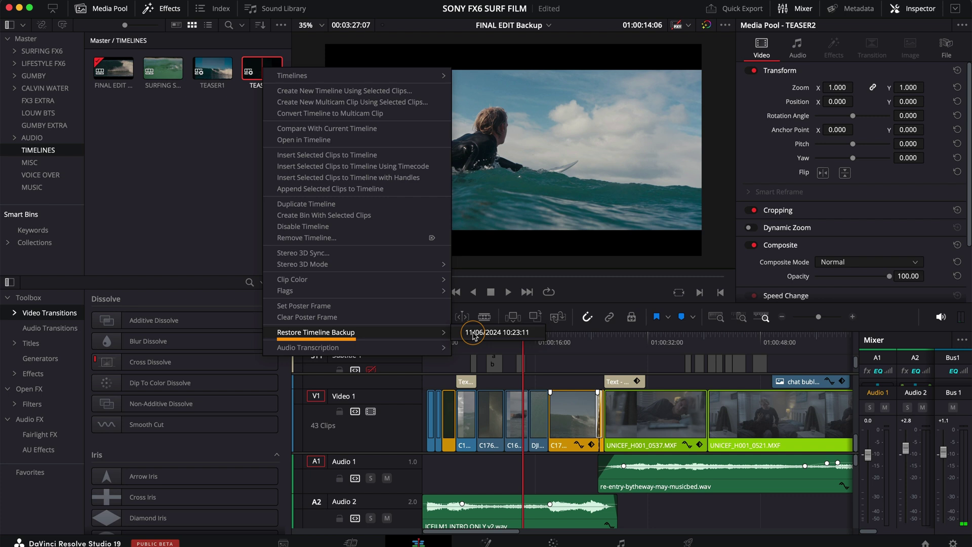
click(185, 186)
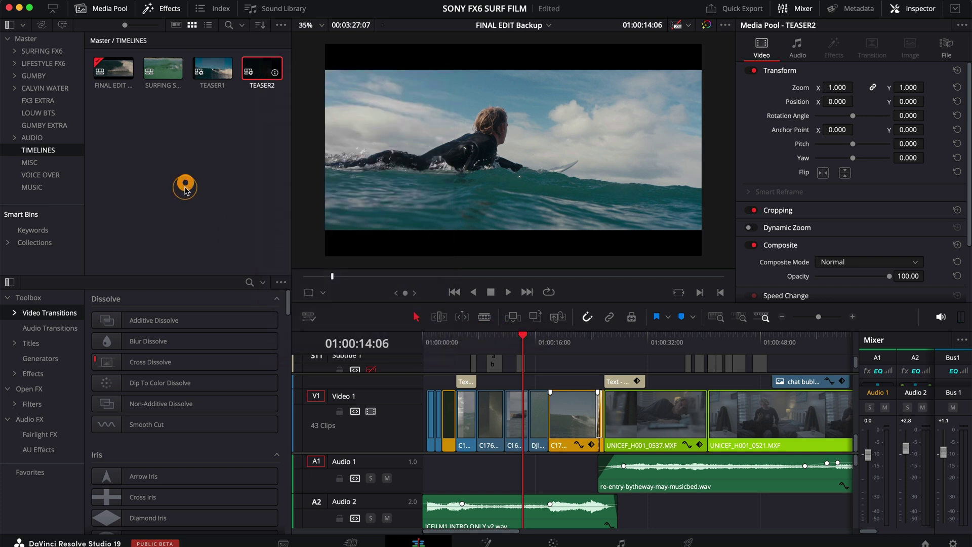
key(Delete)
click(601, 341)
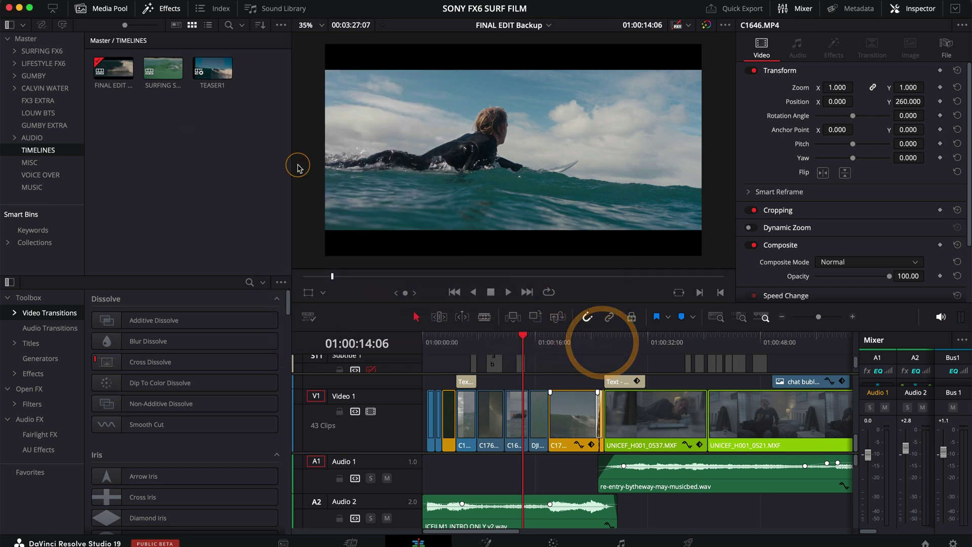
click(215, 79)
key(Delete)
click(580, 341)
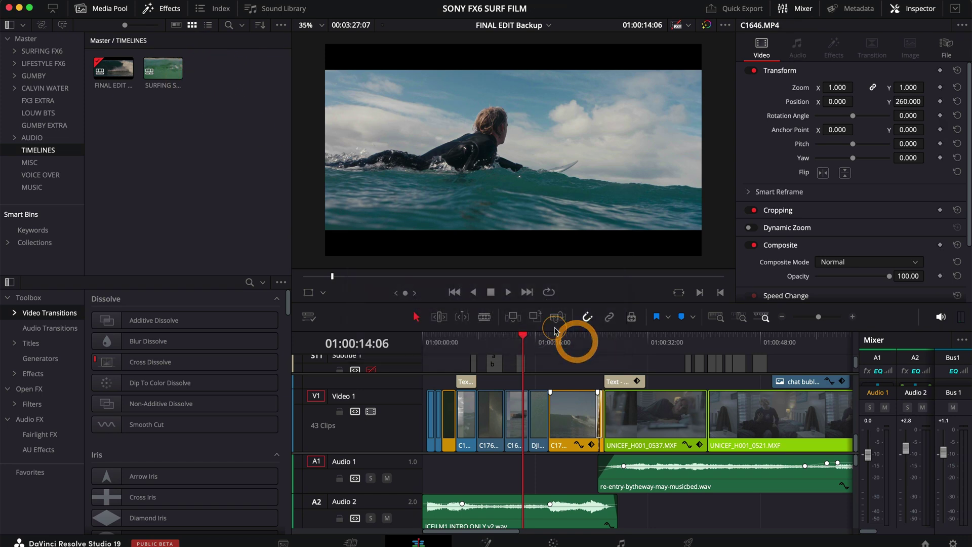
click(158, 73)
key(Delete)
click(582, 338)
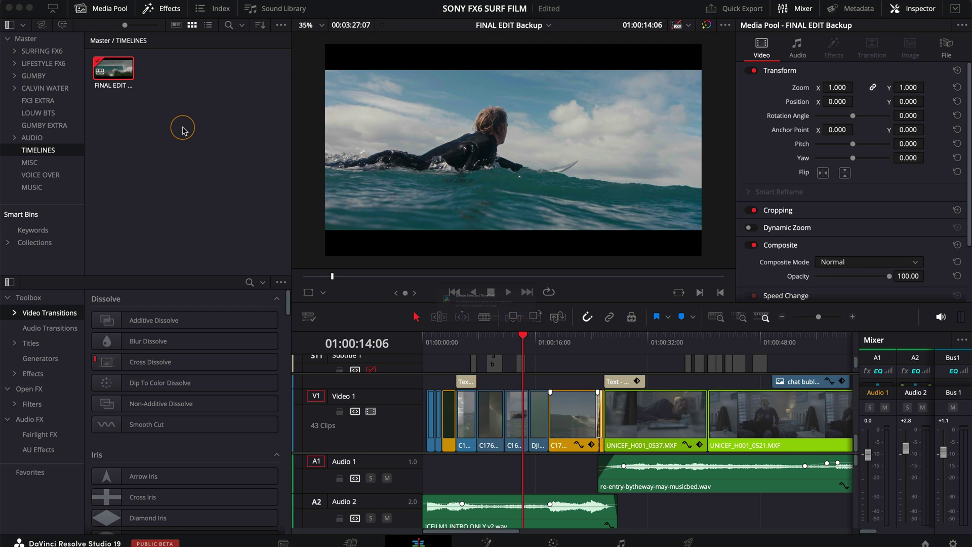
click(575, 337)
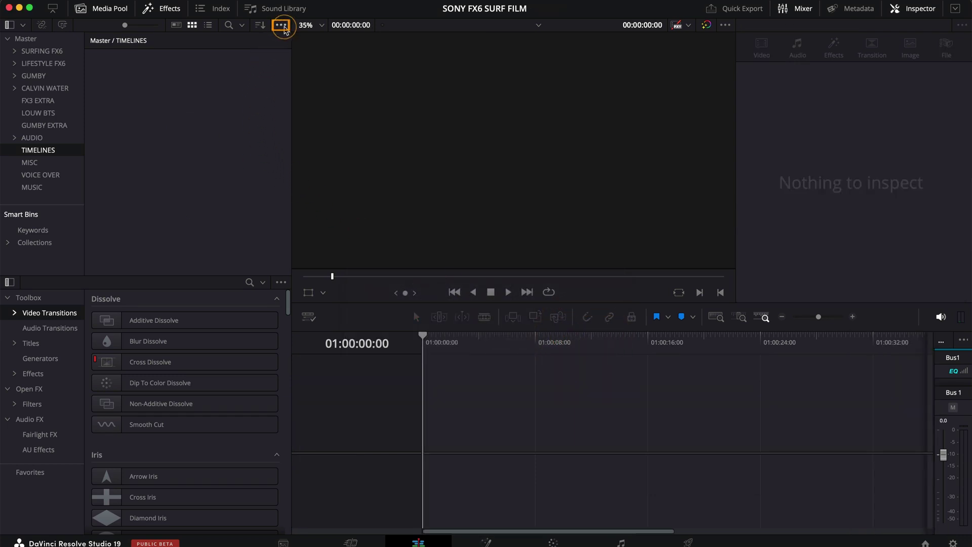
Restore the FINAL EDIT timeline from Deleted Timeline Backups, then close the backups list.
click(281, 26)
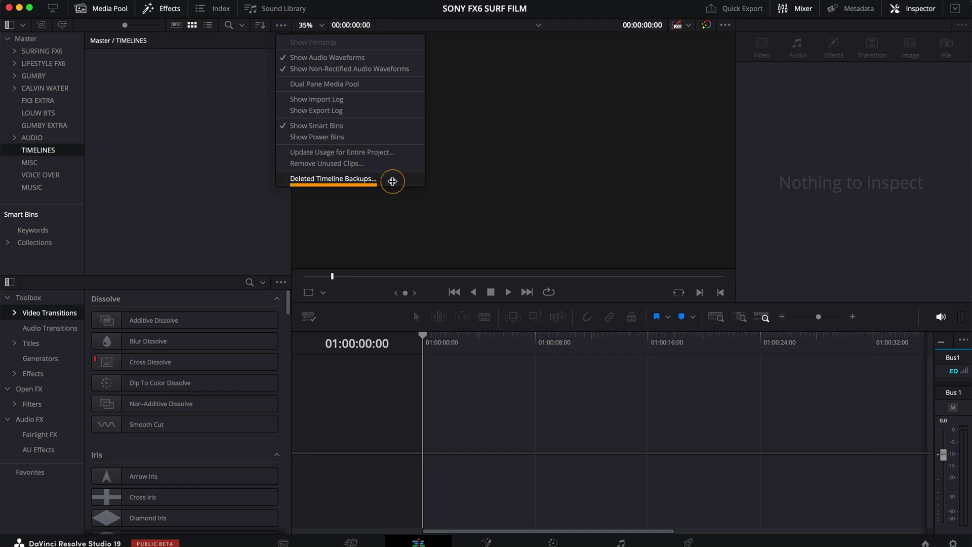
click(386, 182)
click(352, 221)
click(618, 359)
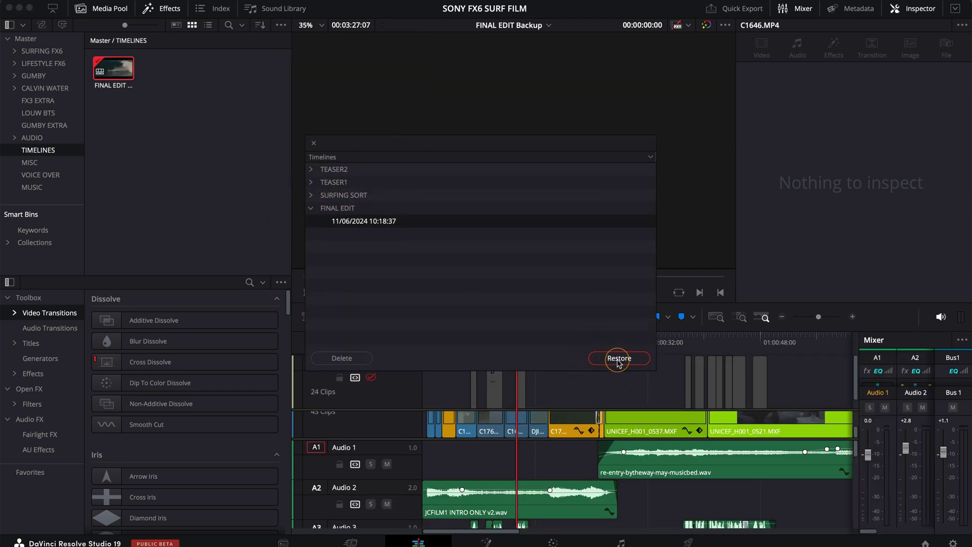
click(313, 143)
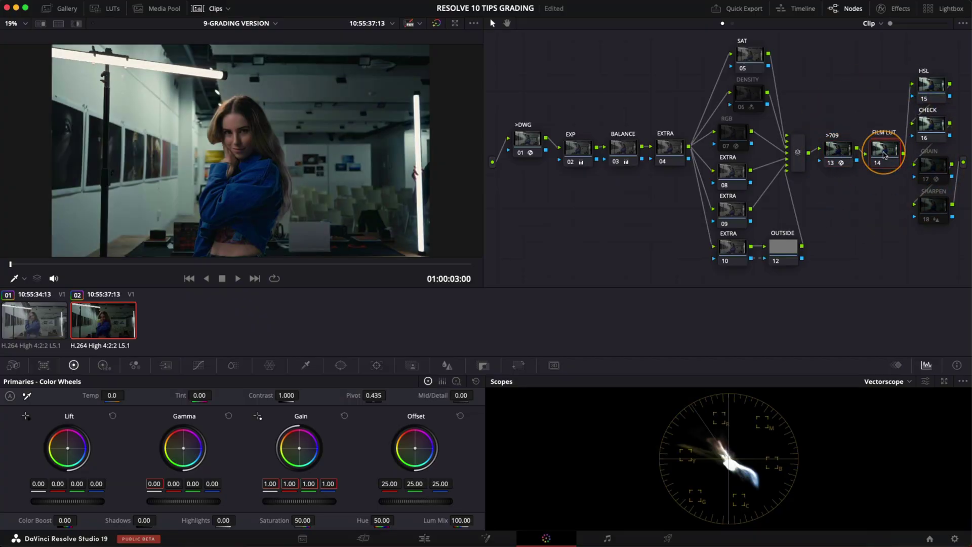
Create local grade Version 2 and apply the OASIS still to it.
right_click(117, 323)
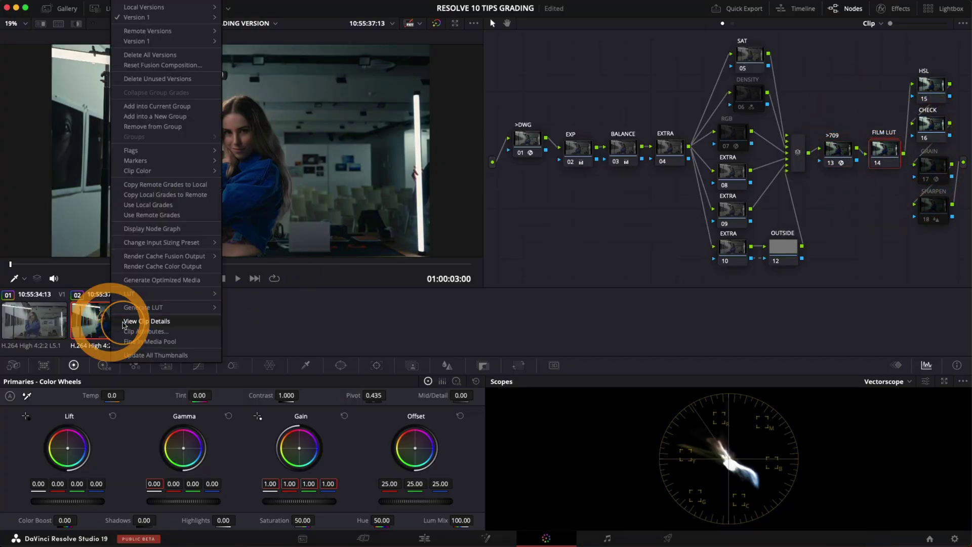
mouse_move(145, 6)
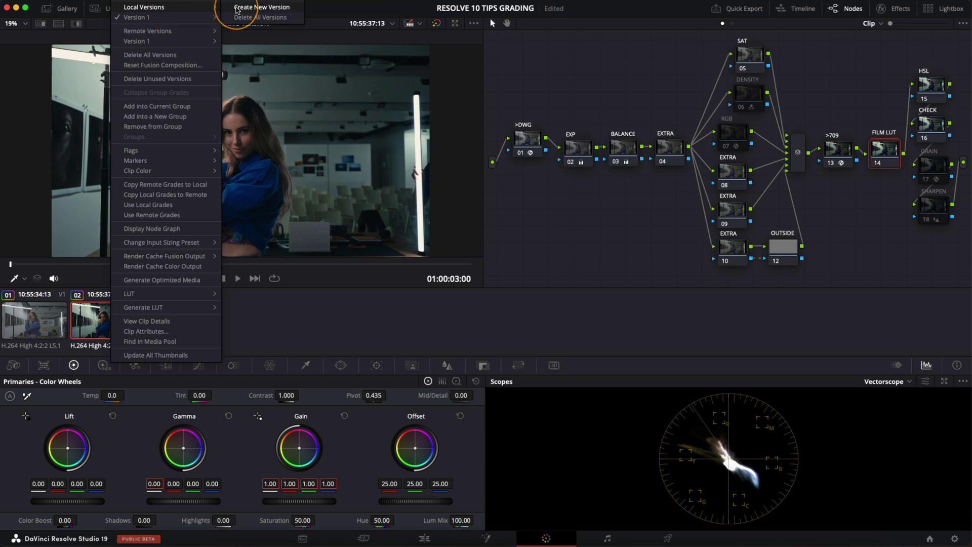
click(236, 9)
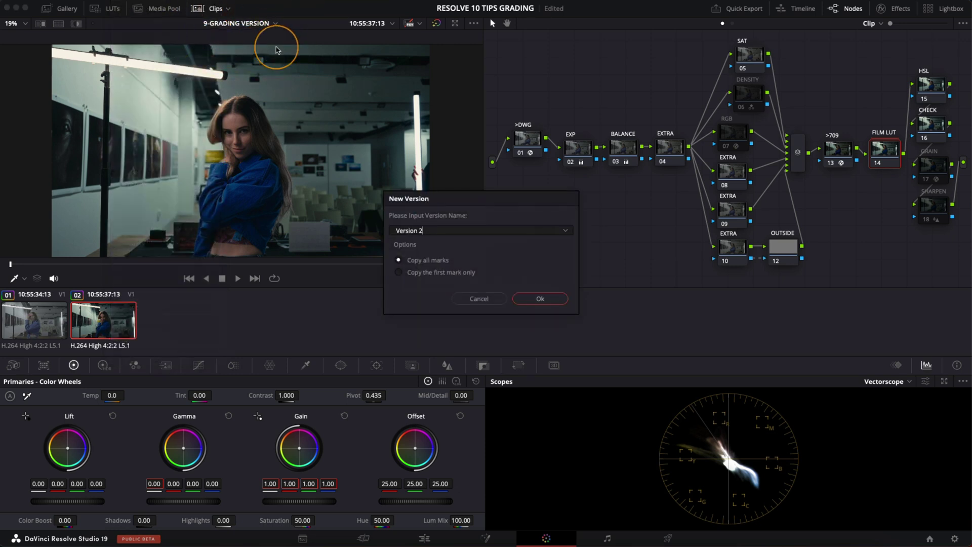
click(535, 298)
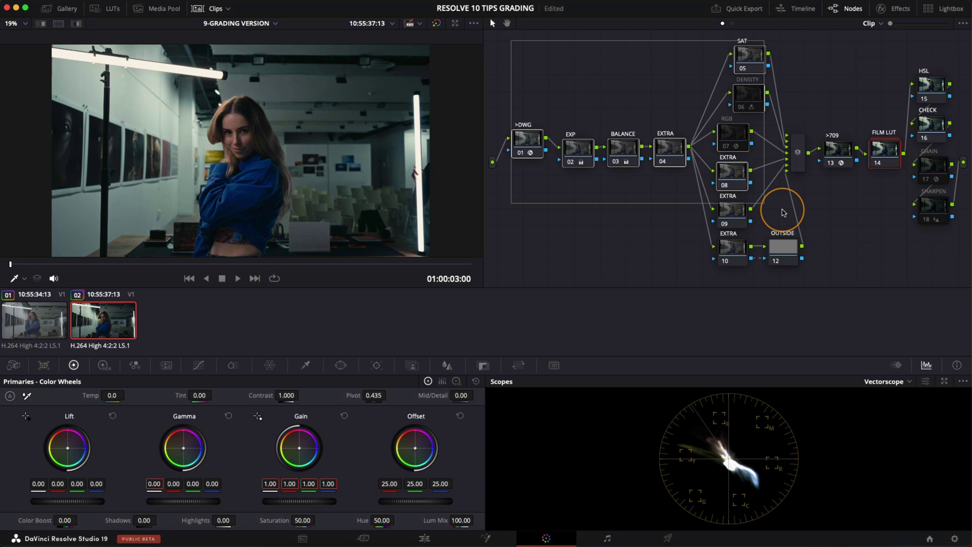
click(58, 11)
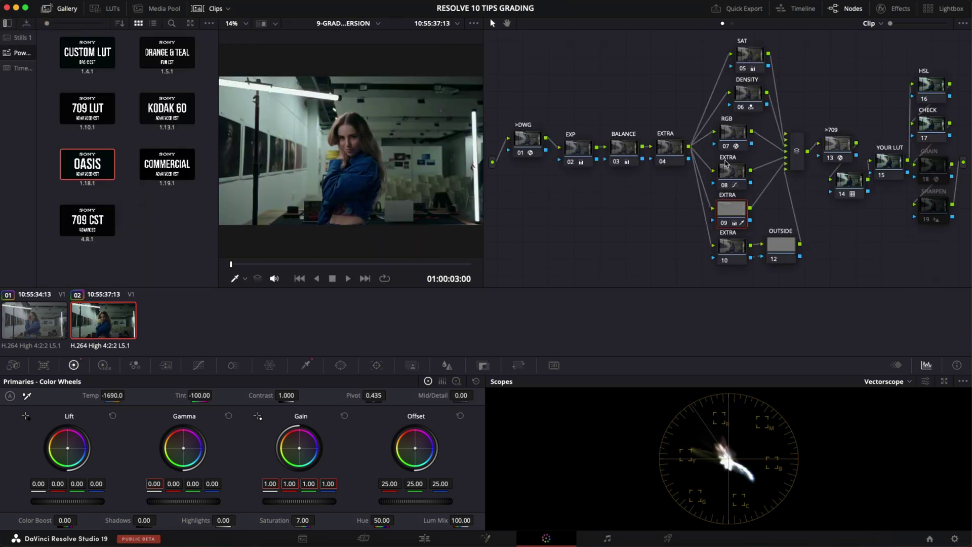
Create Version 3 with the COMMERCIAL still grade, then hide the Gallery.
right_click(216, 295)
click(265, 6)
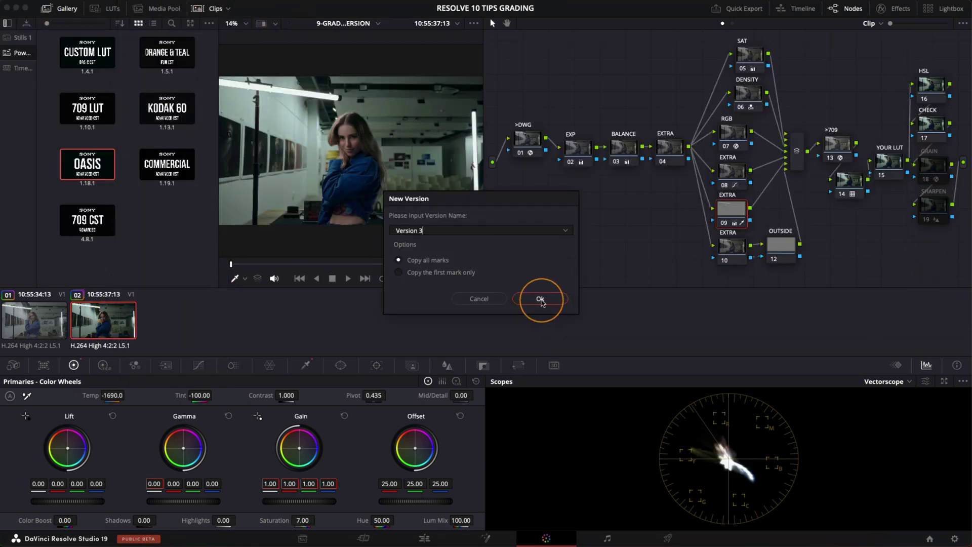
click(543, 299)
drag(167, 163, 695, 174)
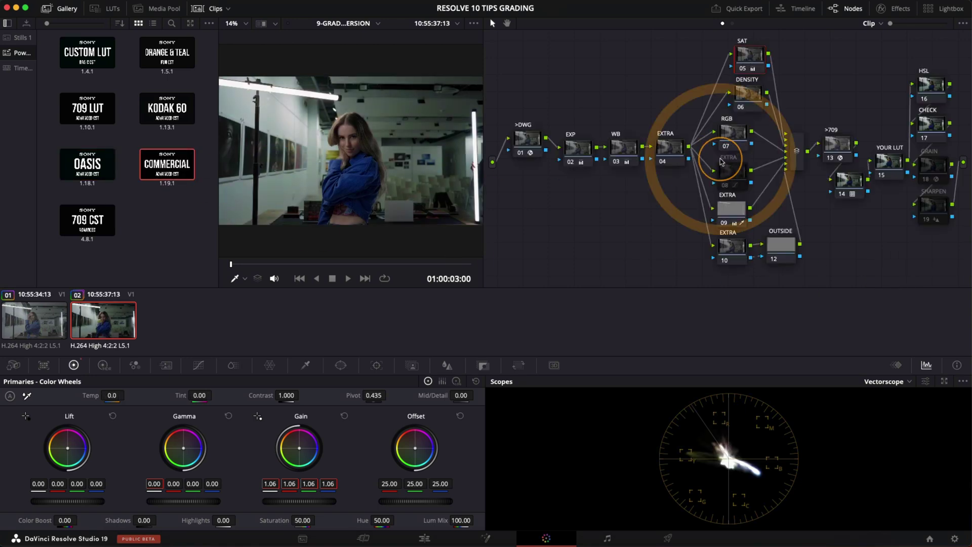
click(69, 13)
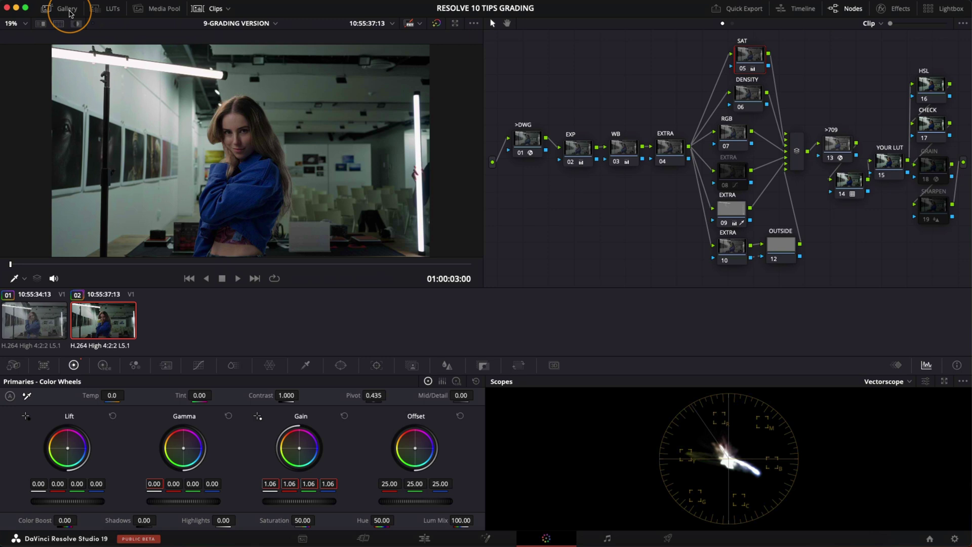
key(ctrl+b)
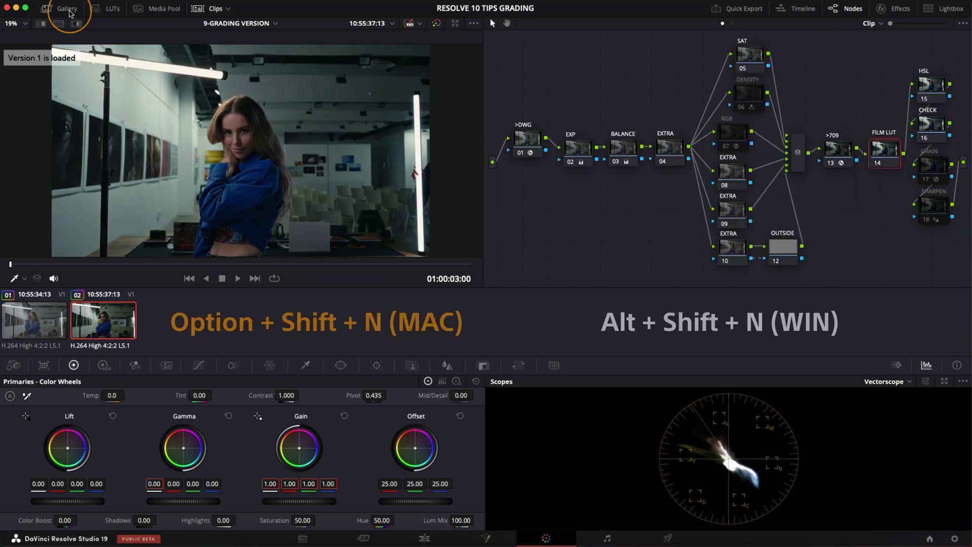
key(alt+shift+n)
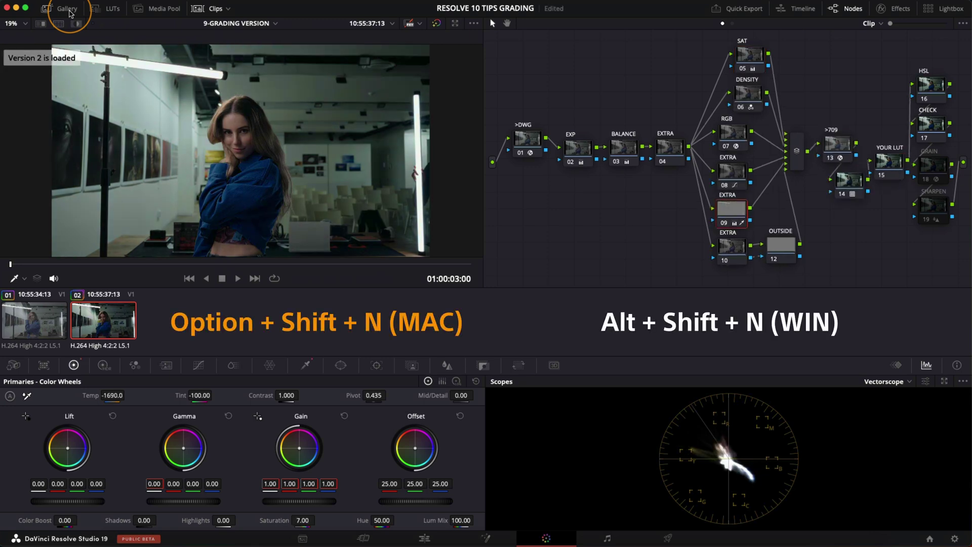
key(alt+shift+n)
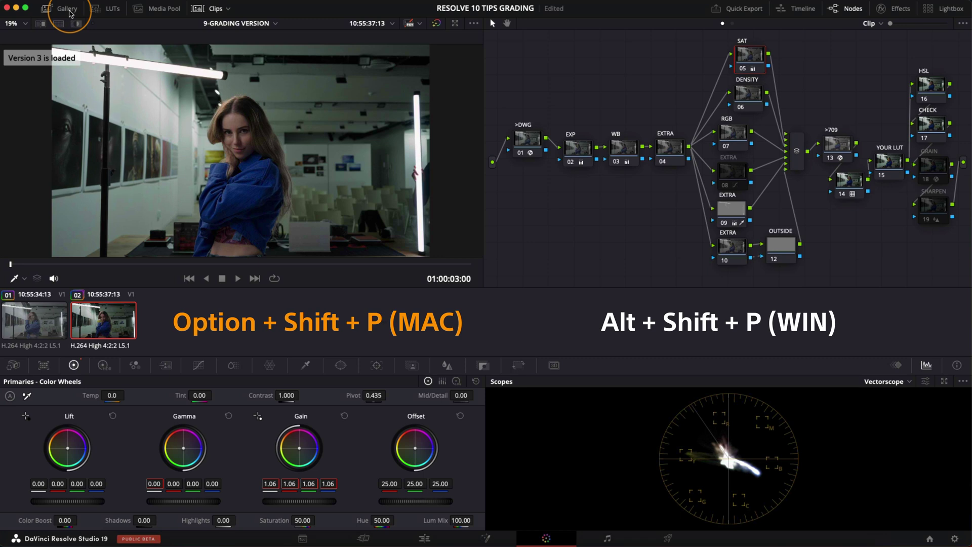
key(alt+shift+p)
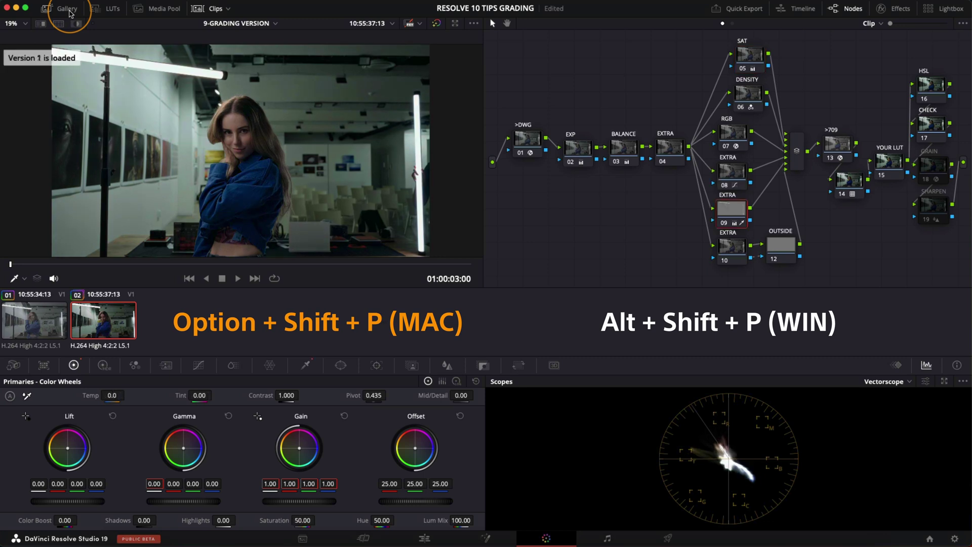
key(alt+shift+p)
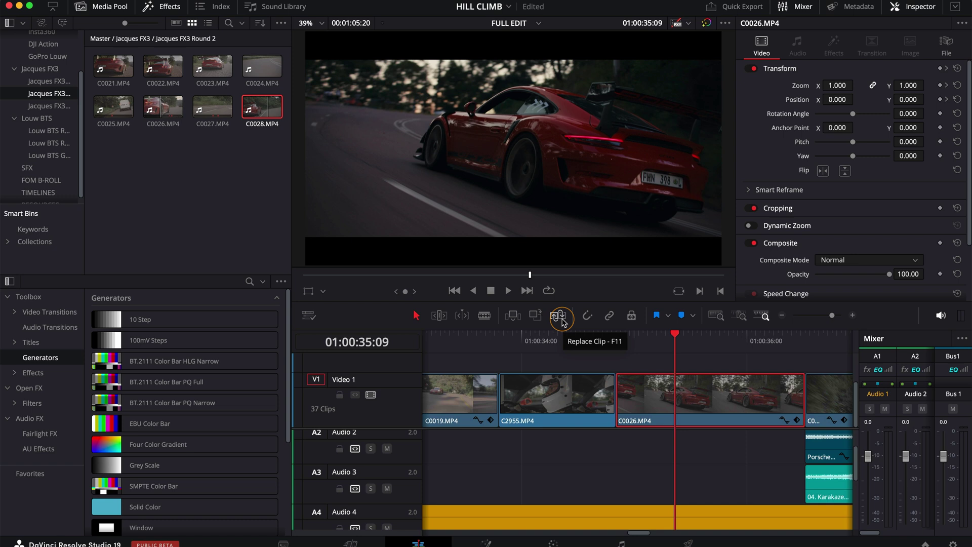
Preview C0028, trial-swap C0026 for C0019 on Video 1, then undo the swap.
double_click(261, 114)
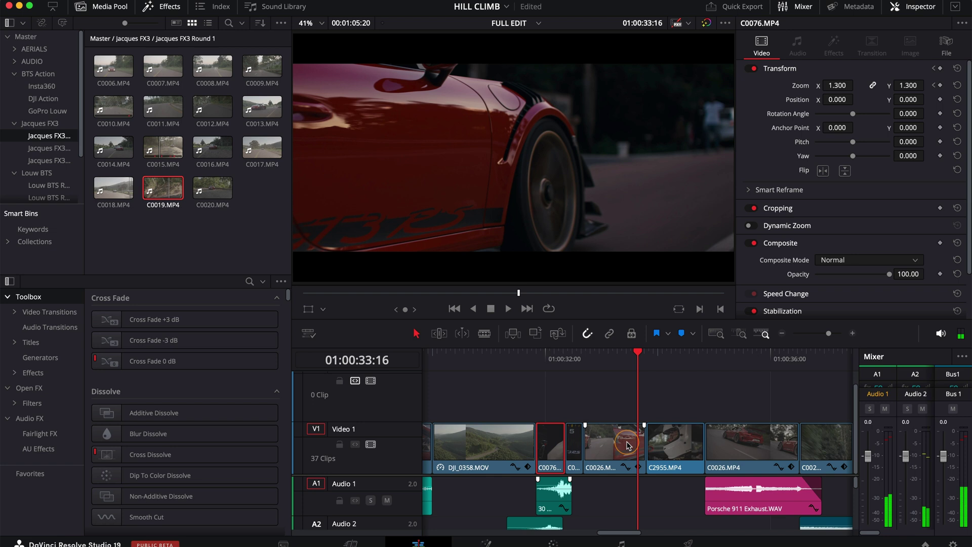
key(BackSpace)
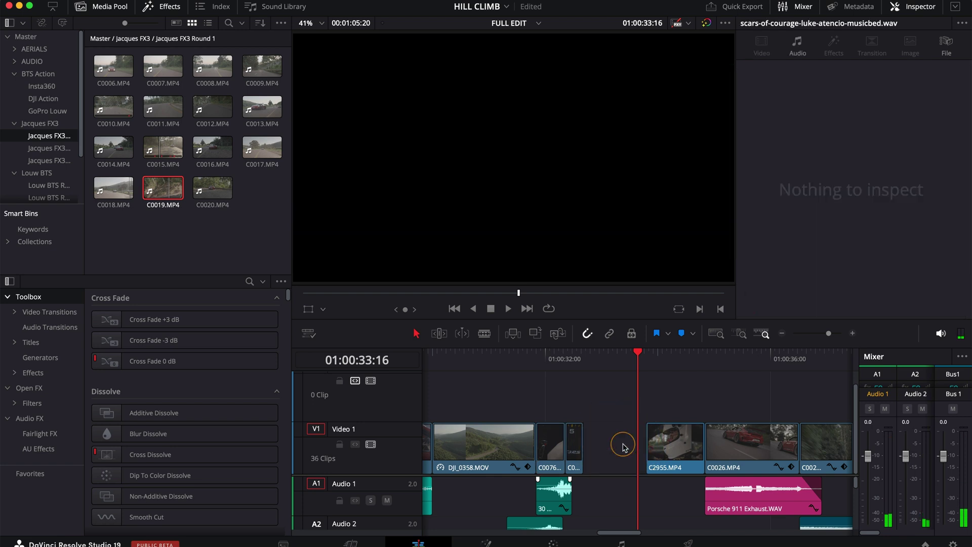
drag(163, 190, 652, 400)
key(ctrl+z)
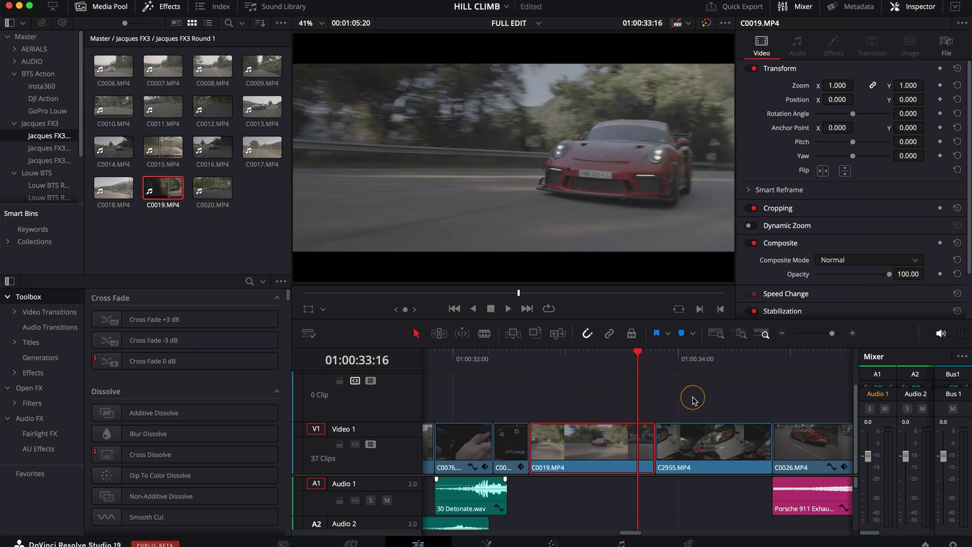
Show dual viewers with the timeline at 01:00:32:17 and C0019 at the matching moment.
click(926, 8)
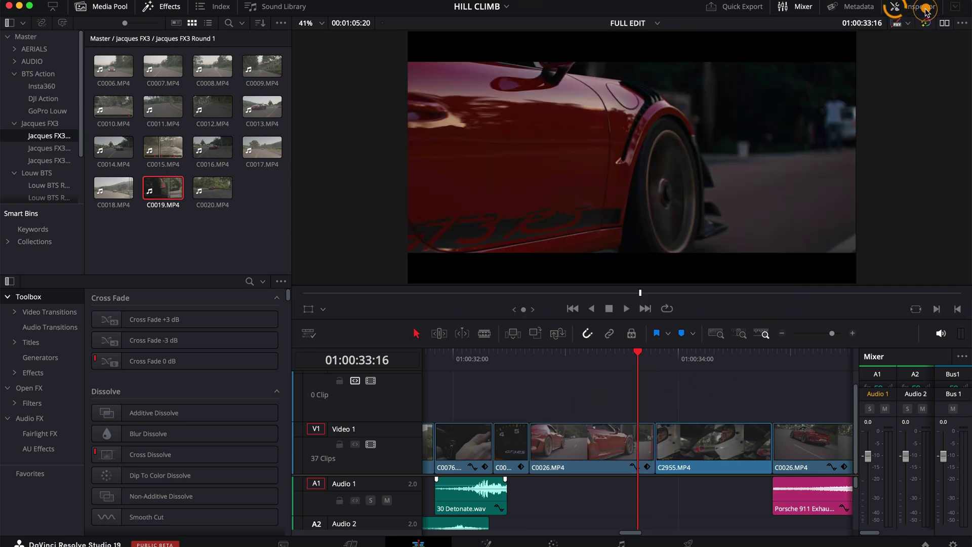
click(944, 23)
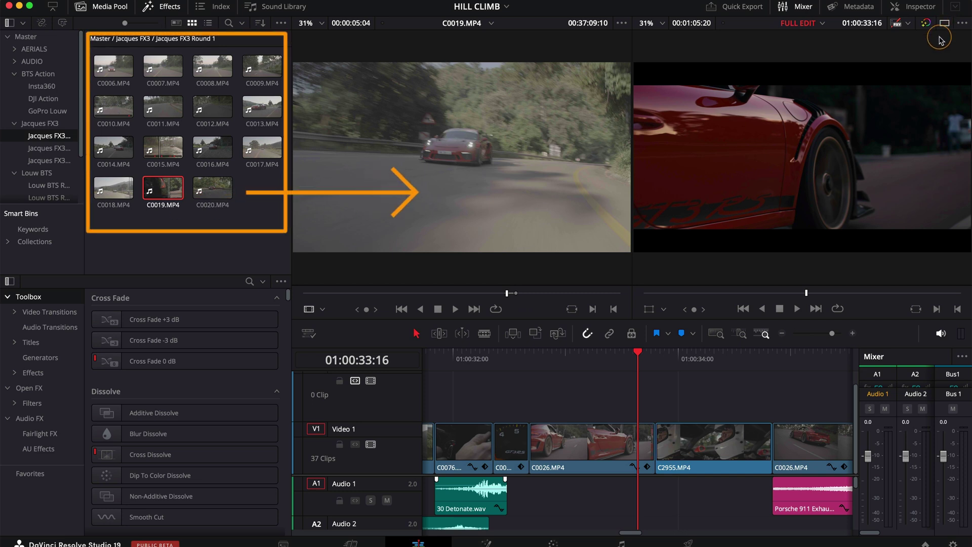
drag(646, 368, 533, 369)
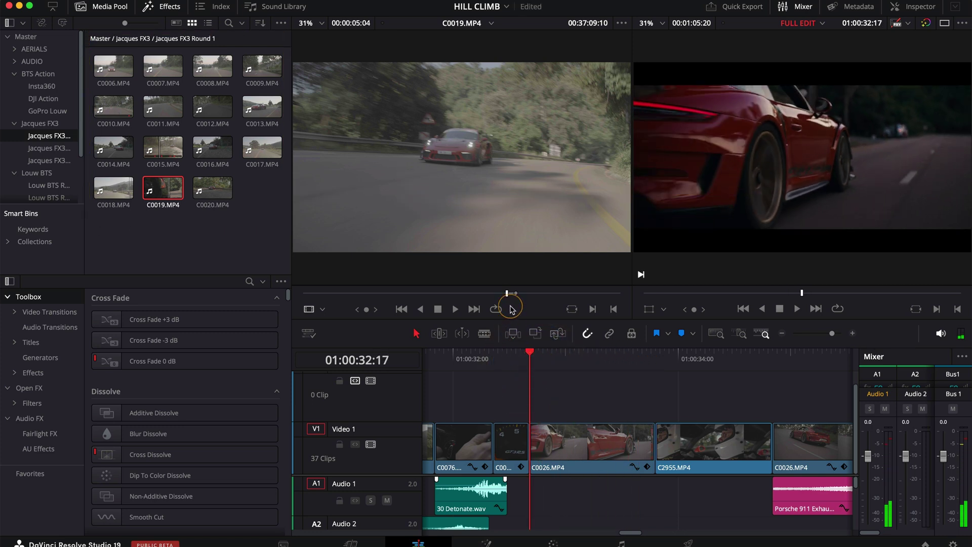
drag(509, 295, 507, 296)
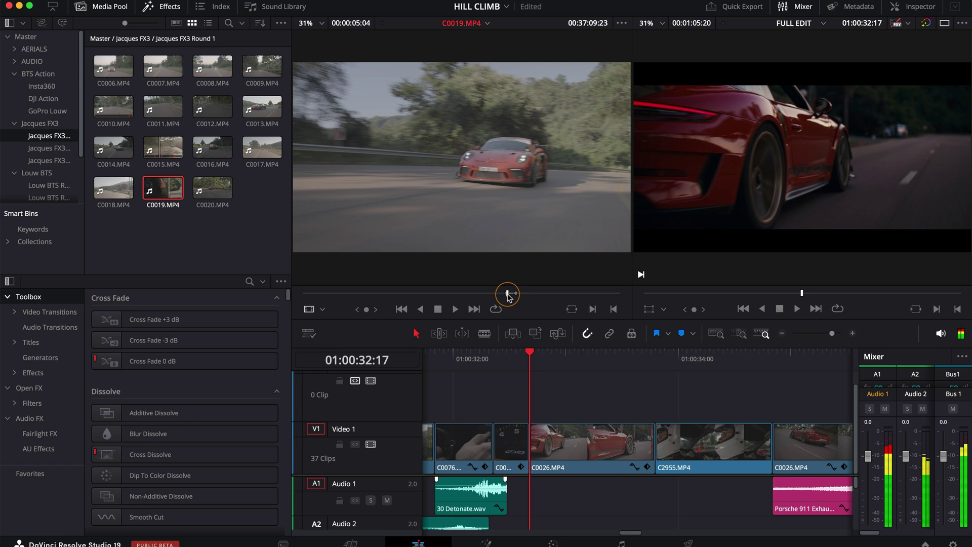
Replace C0026 with C0019, review playback, and add a Blur Dissolve into C2955.
drag(441, 220, 945, 137)
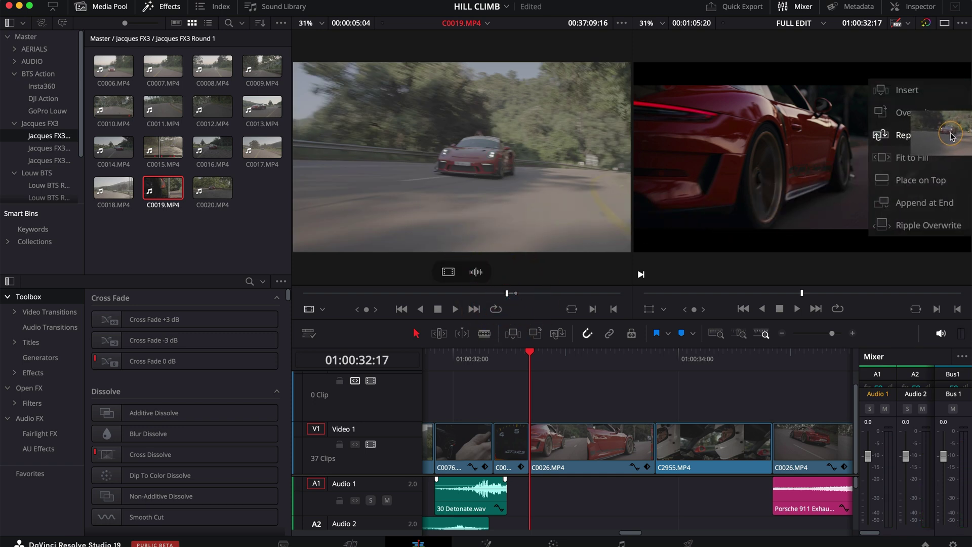
drag(951, 135, 951, 135)
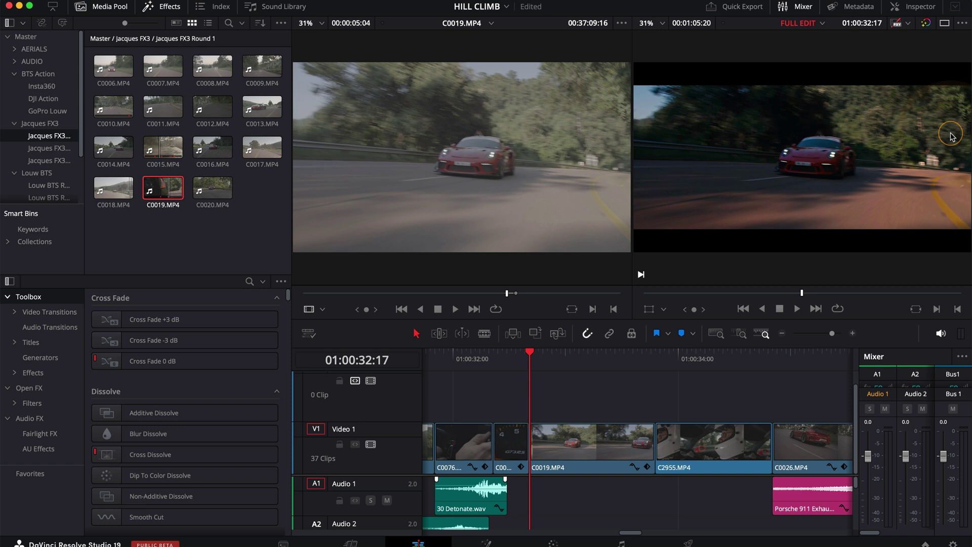
key(space)
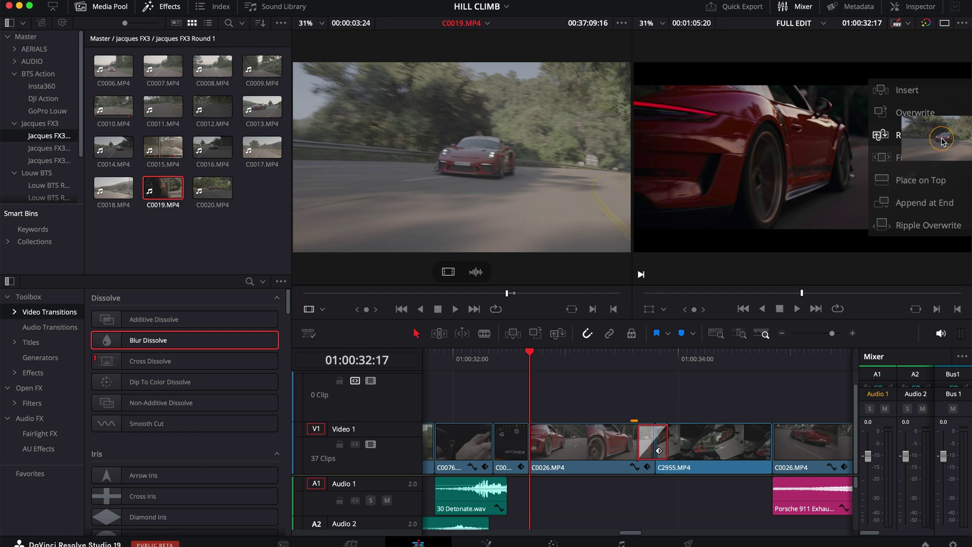
drag(412, 234, 915, 186)
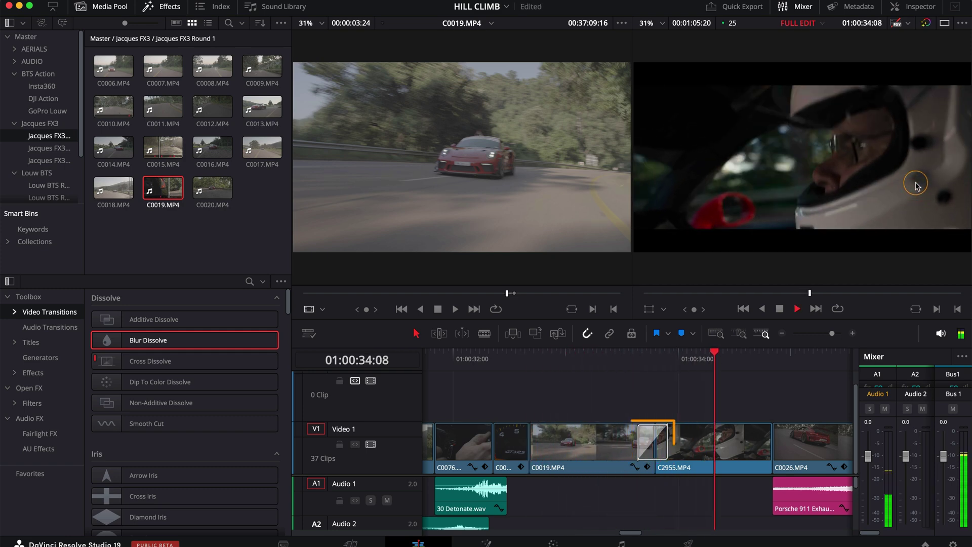